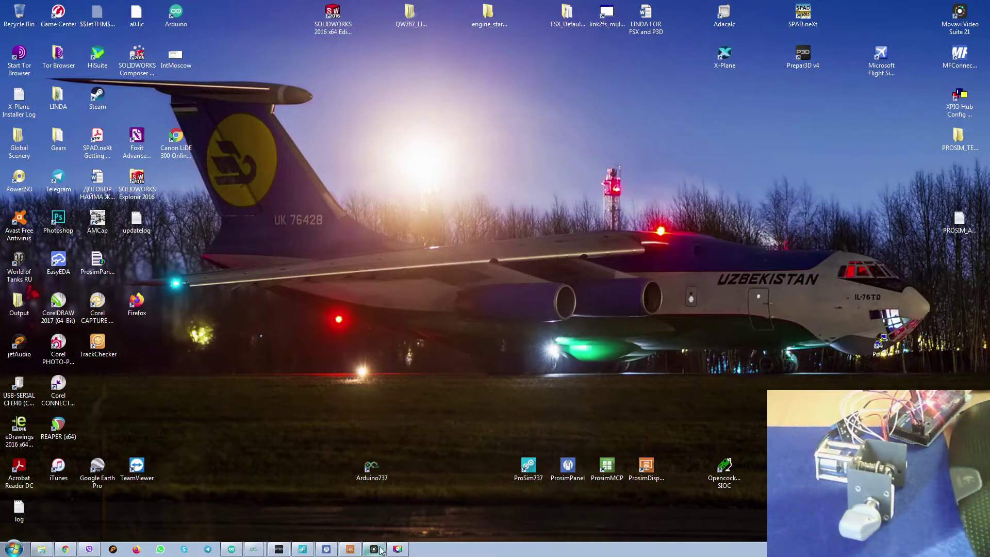
Step: Launch the Arduino737 configurator past the security warning, then minimize it
double_click(367, 469)
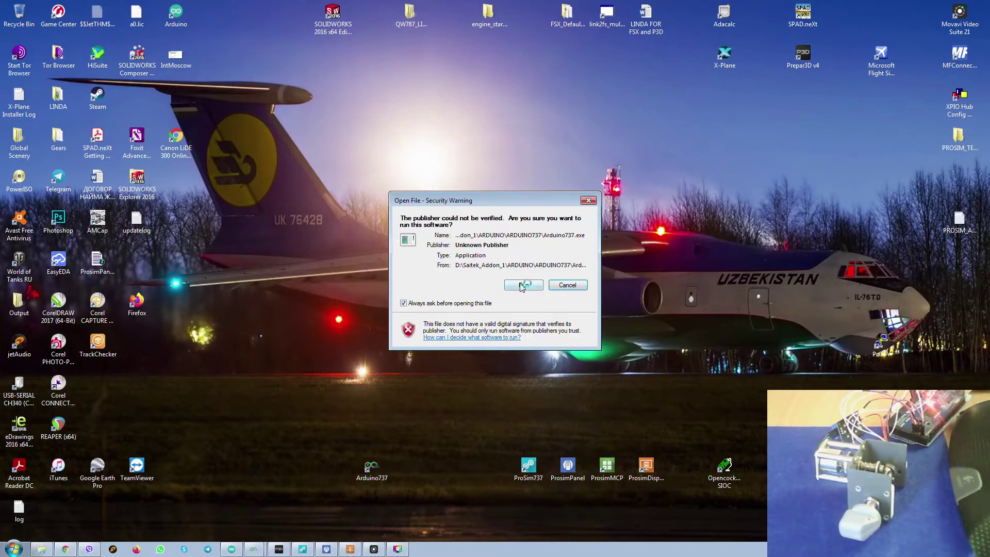
click(521, 285)
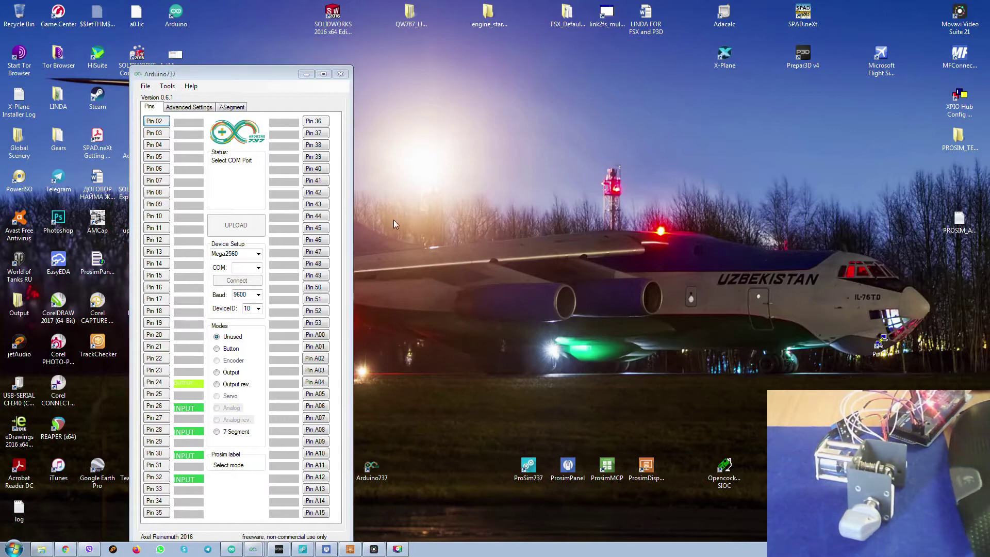
click(308, 75)
Step: Open the Arduino IDE and uncomment the DevID = 10; line (line 151) in arduino737.ino
double_click(176, 18)
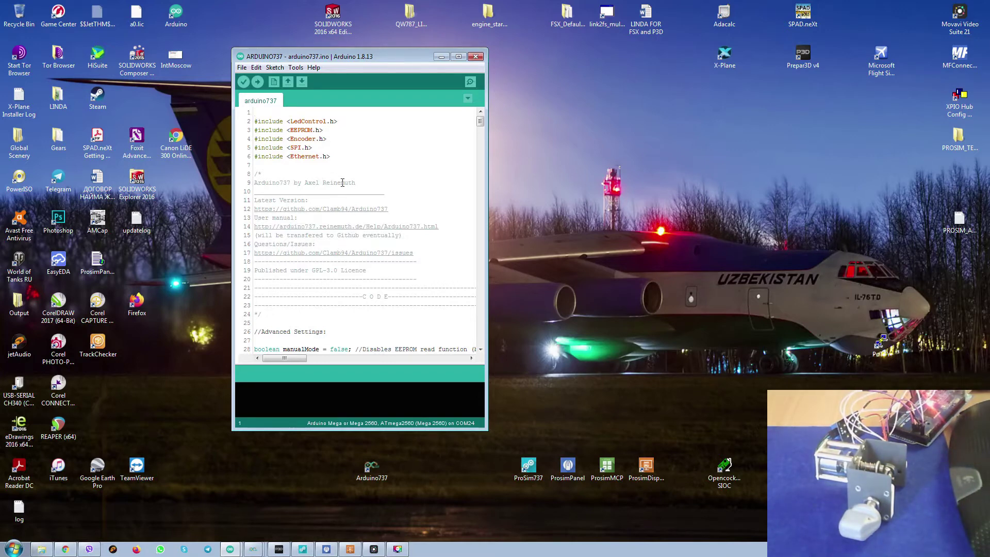
click(367, 183)
scroll(367, 184, down, 14)
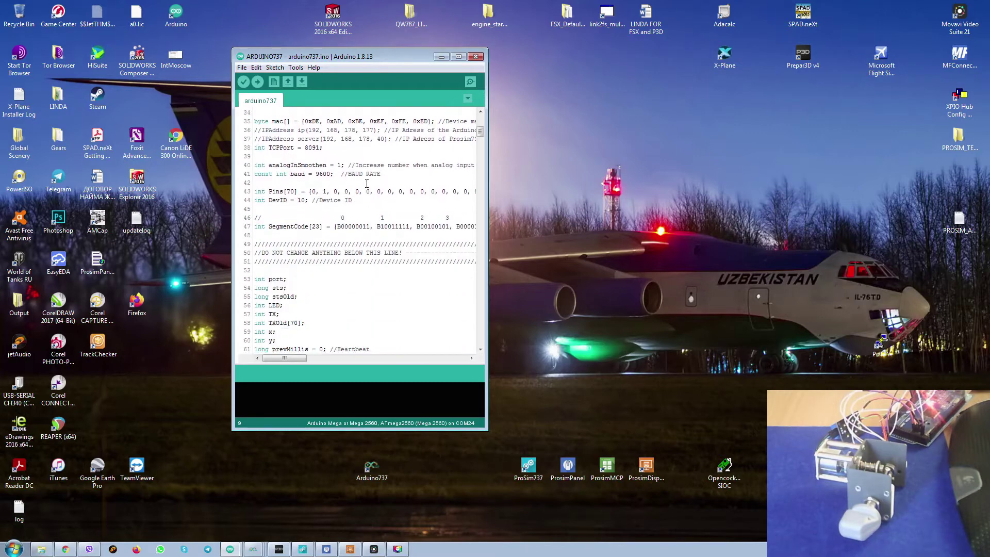
scroll(367, 184, down, 20)
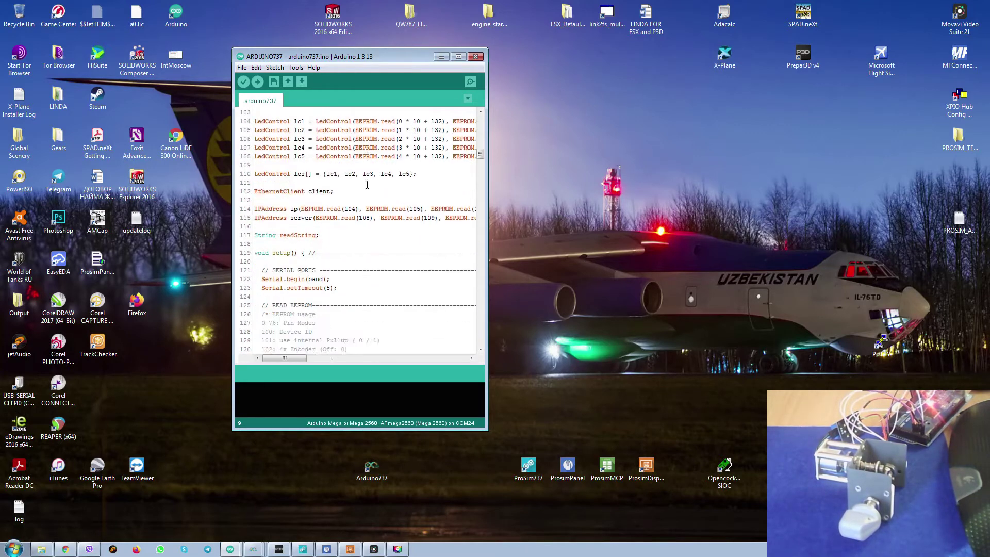
scroll(367, 184, down, 7)
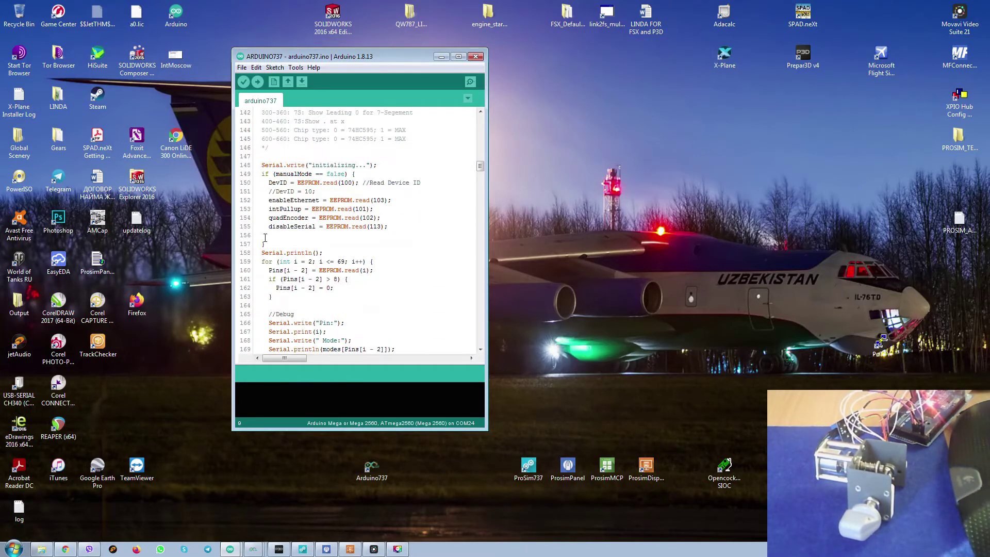
scroll(297, 262, up, 3)
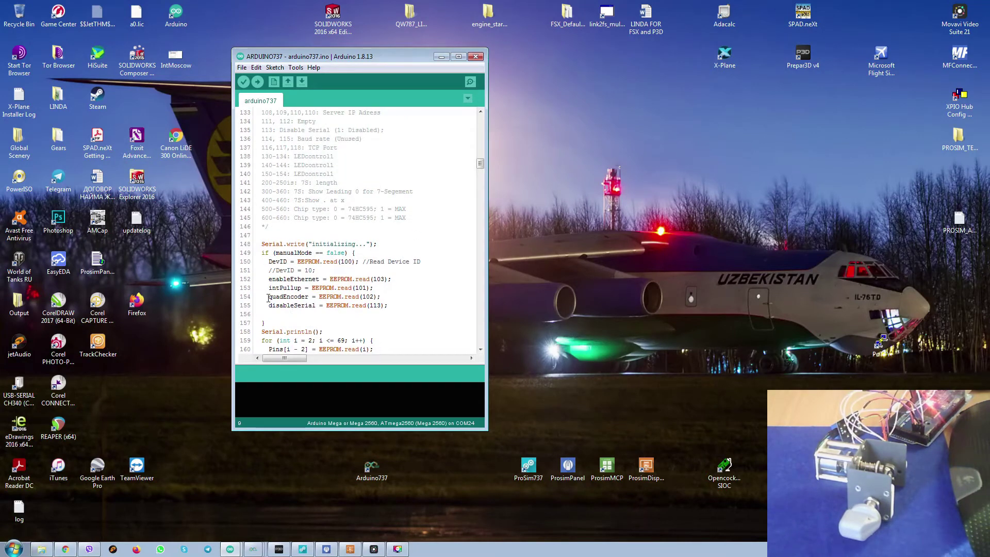
click(319, 269)
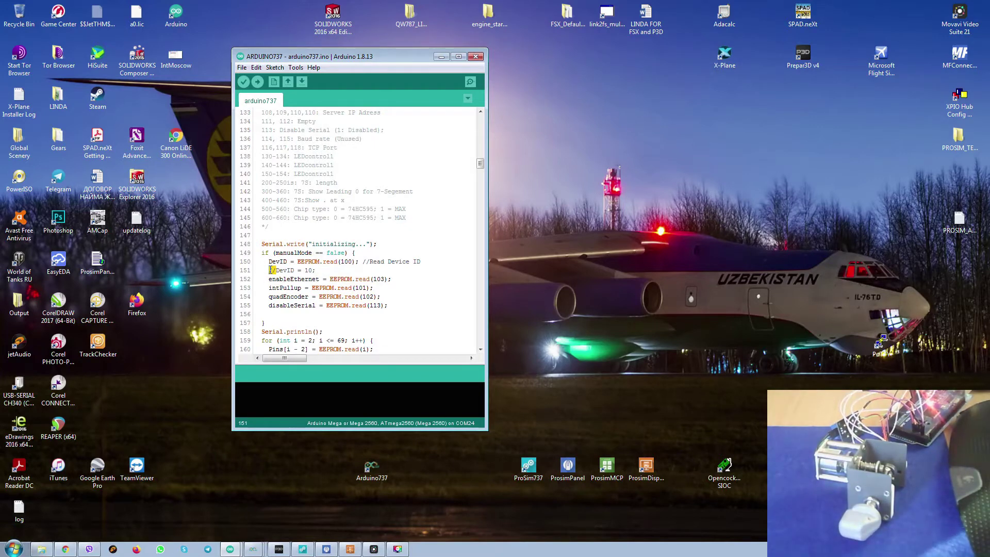
key(Delete)
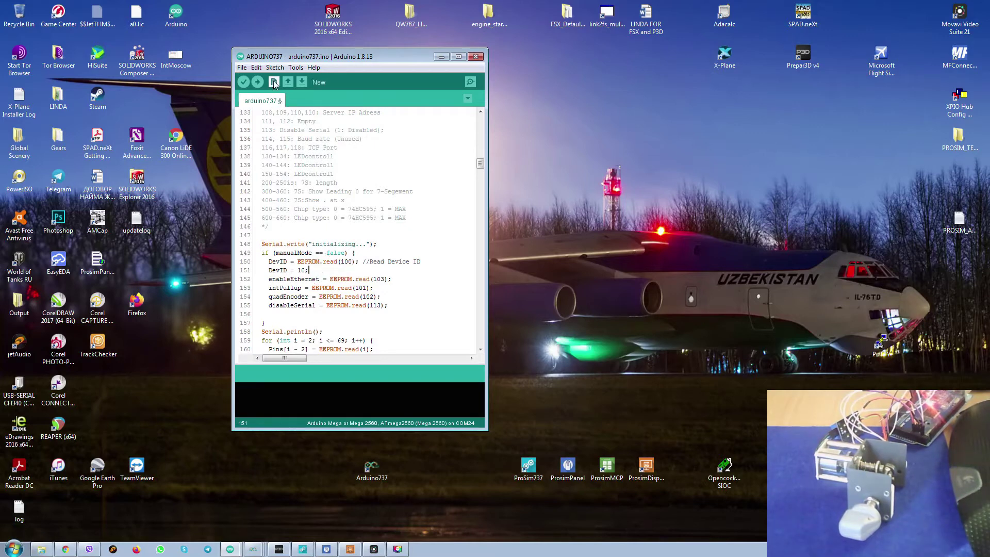
Step: Open the Boards Manager from Tools > Board, then close it again
click(294, 69)
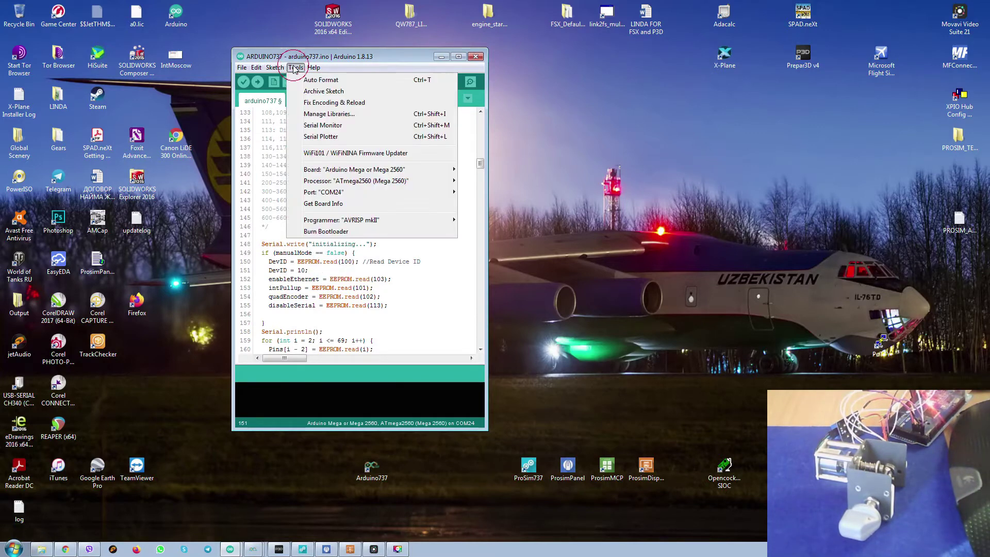
mouse_move(365, 173)
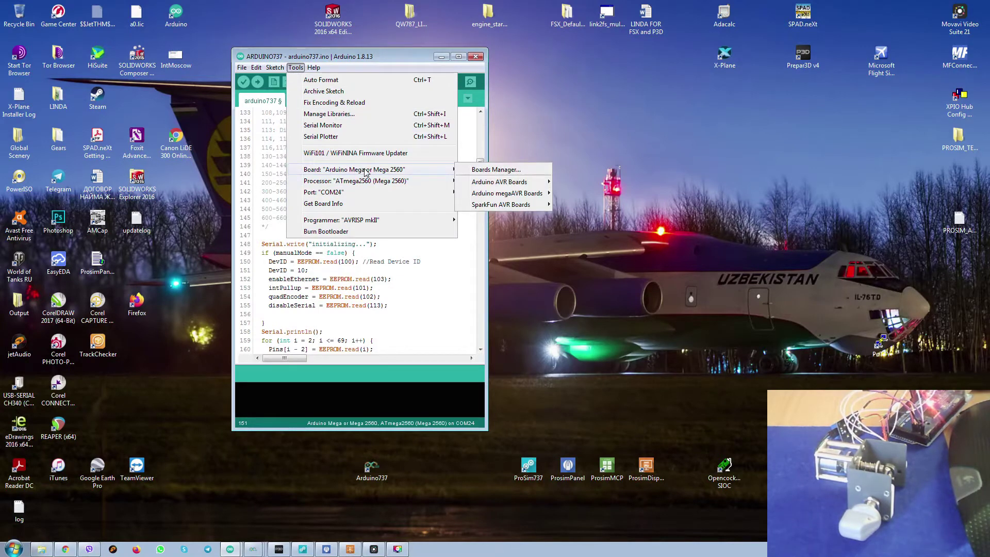
click(488, 169)
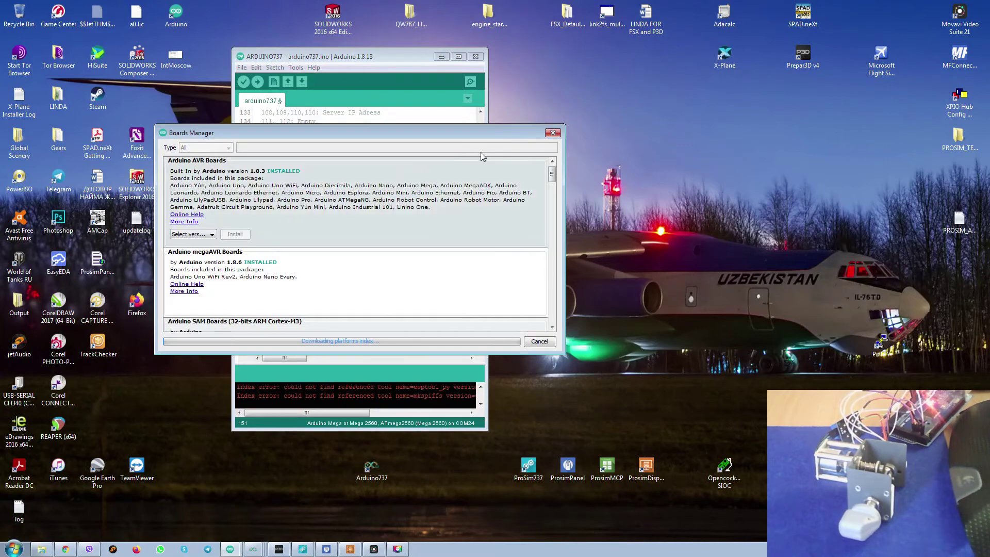
click(552, 133)
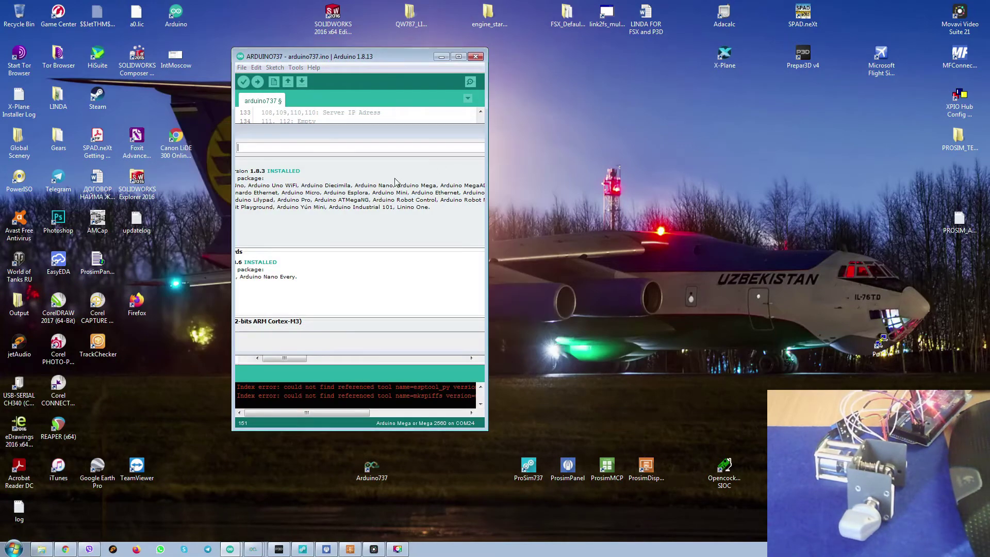
Step: Confirm Arduino Mega 2560 on port COM24, then close the Arduino IDE
click(296, 67)
mouse_move(380, 165)
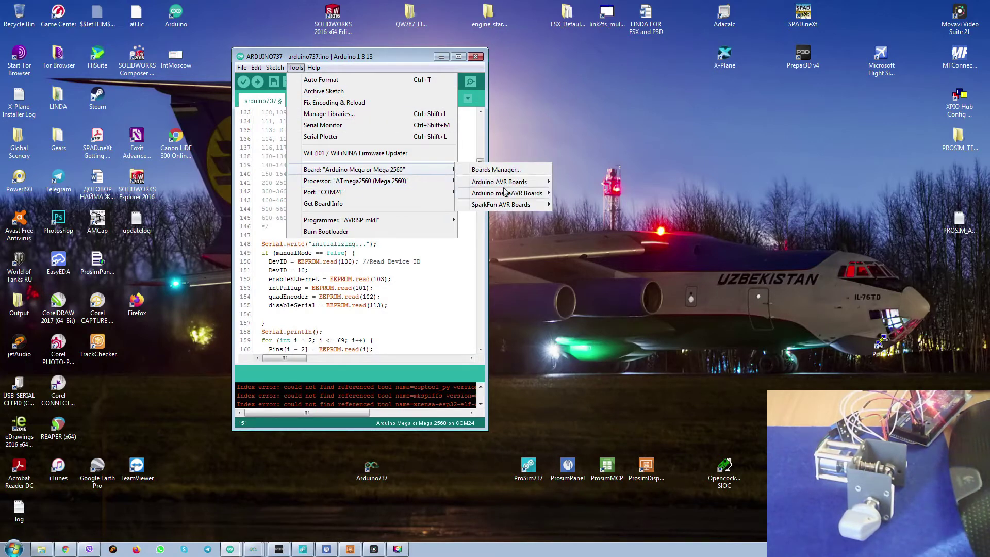
mouse_move(517, 186)
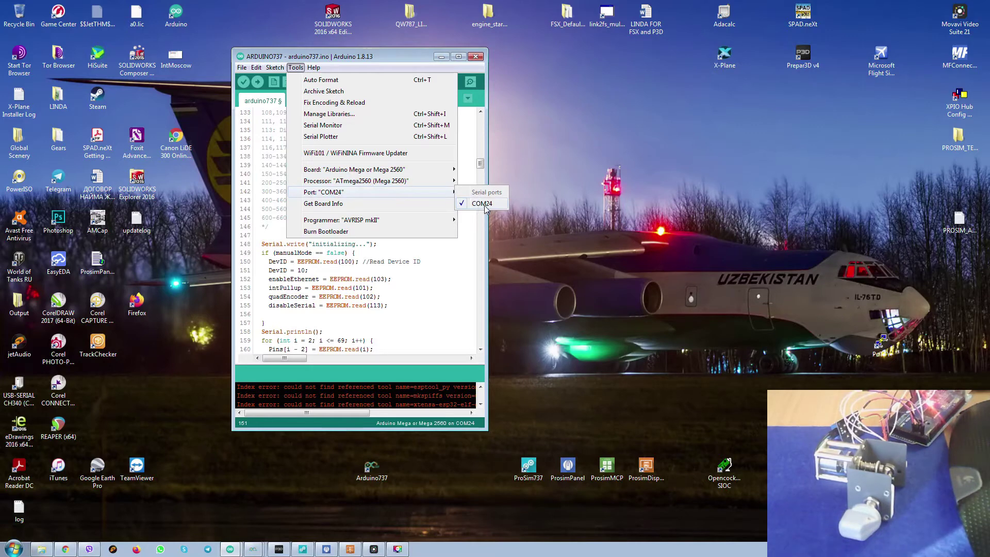
click(478, 204)
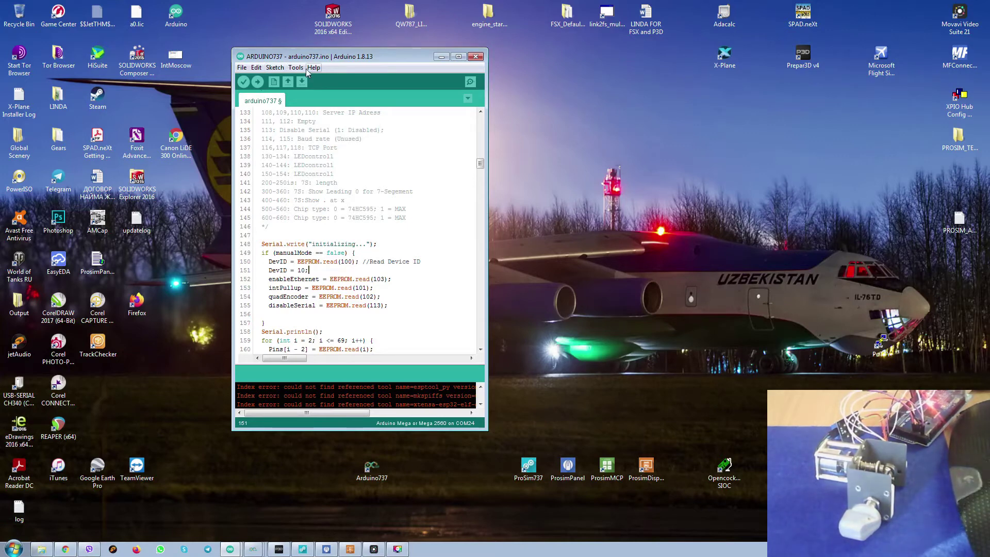
click(474, 57)
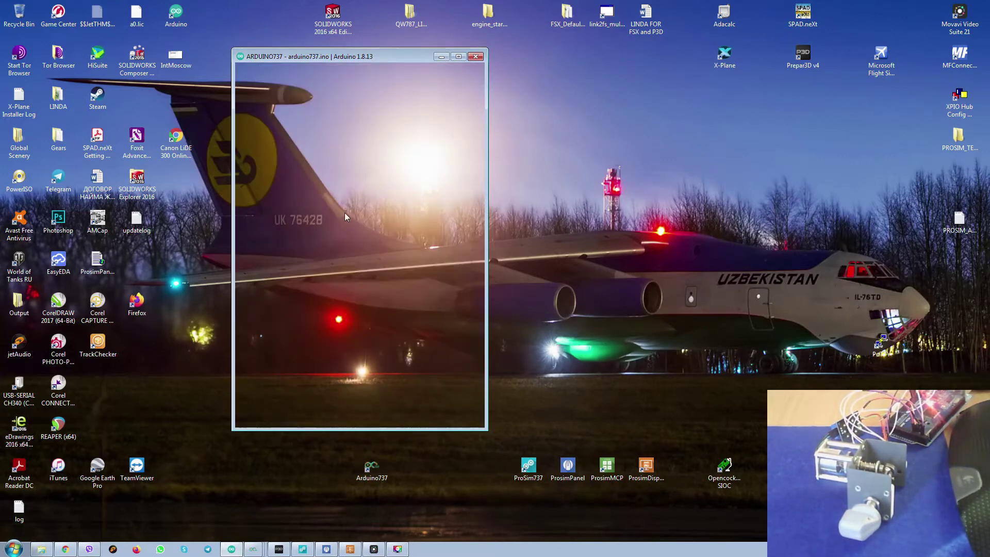
Step: Finish closing the IDE, relaunch the Arduino737 configurator, and drag it to screen centre
click(479, 55)
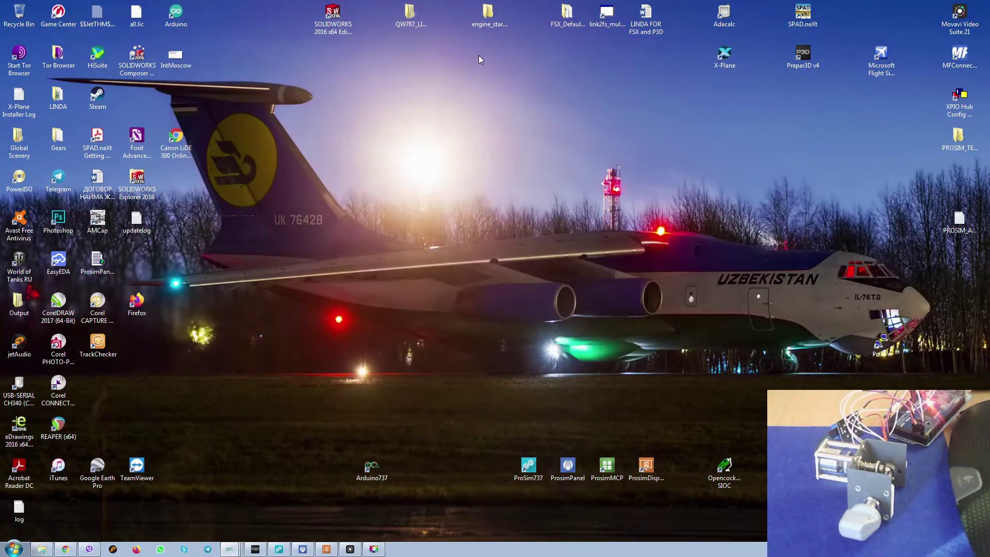
drag(380, 265, 375, 282)
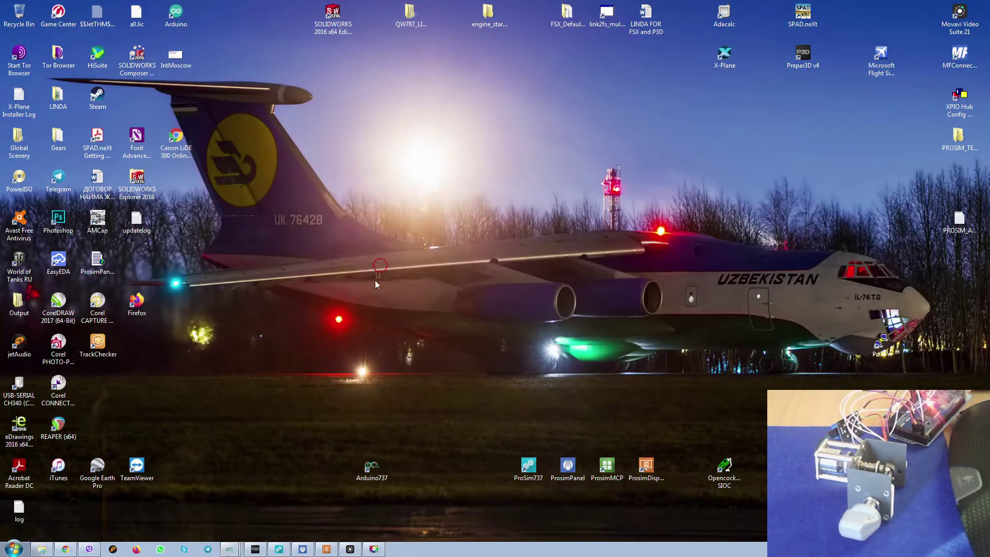
double_click(381, 472)
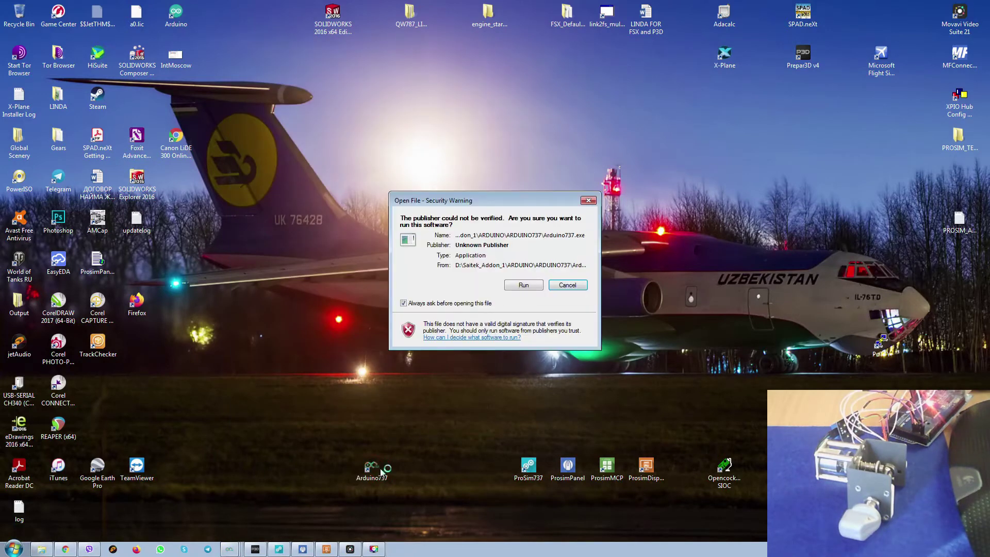
click(524, 285)
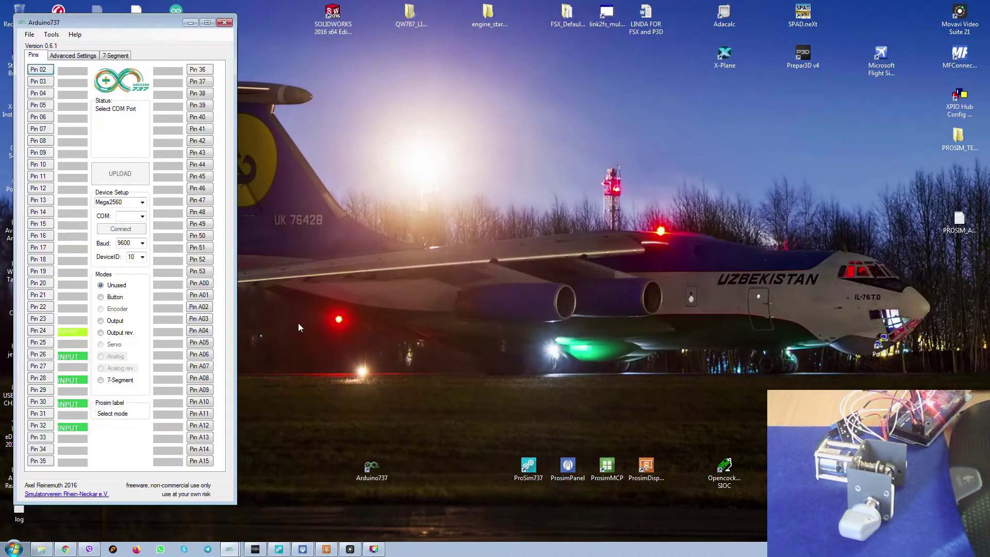
drag(133, 30, 388, 37)
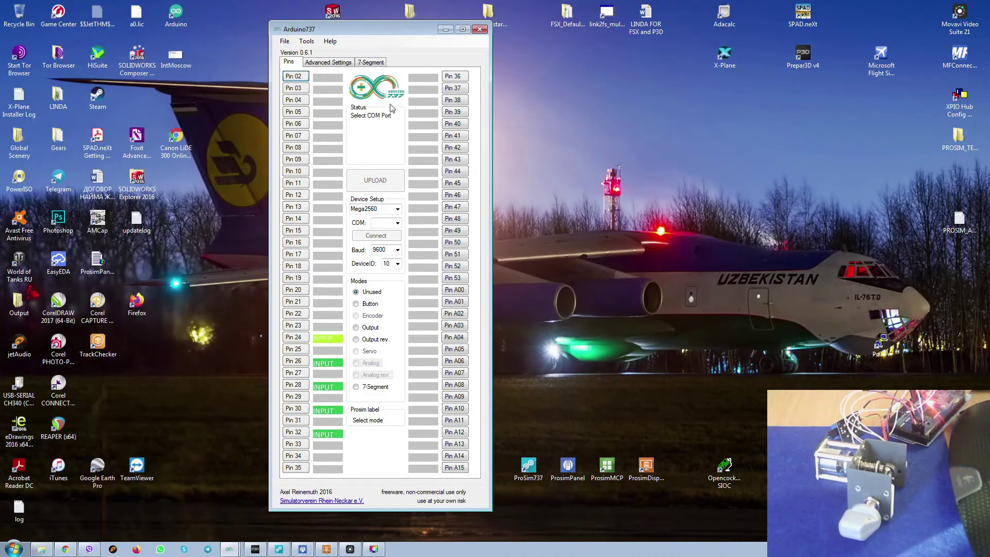
Step: Check pin 24's settings and keep the Mega2560 baud rate at 9600
click(295, 338)
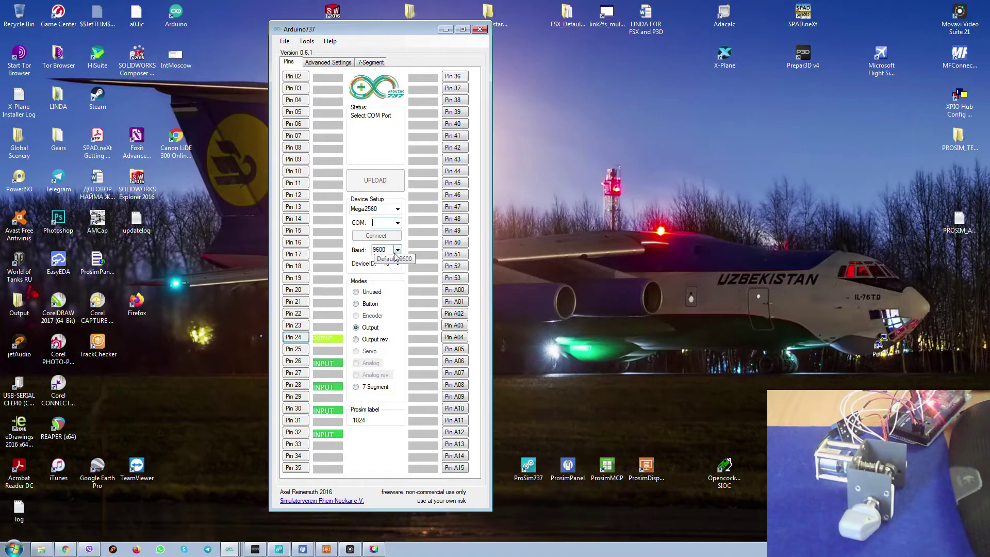
click(397, 250)
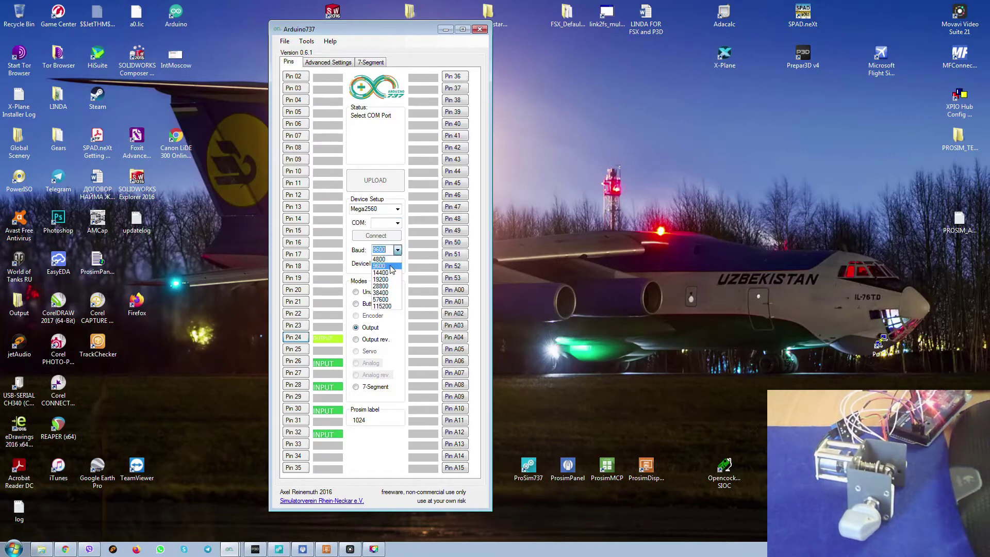
click(392, 265)
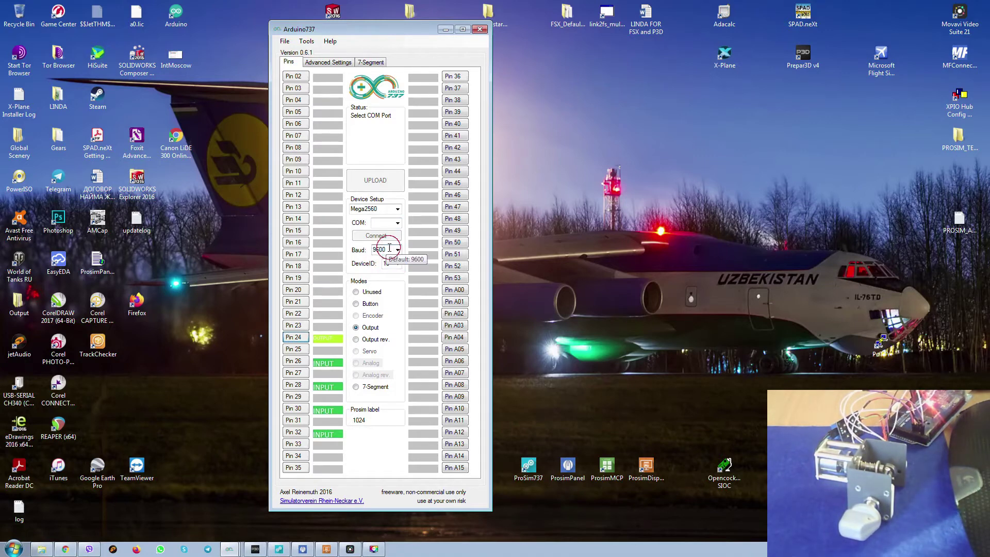
click(388, 250)
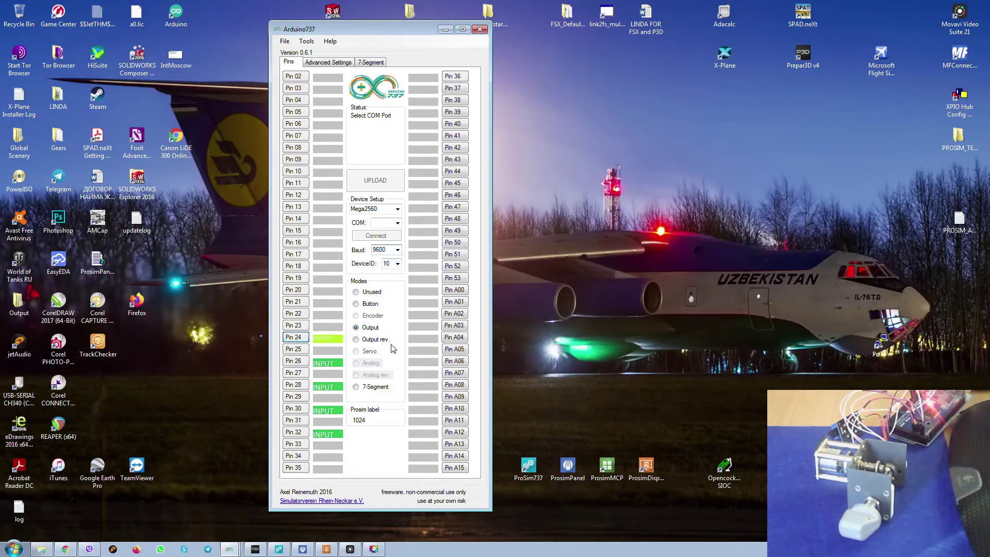
Step: Review pins 26, 28, 30, 32 as buttons labelled 10261, 10281, 10301, 10321
mouse_move(369, 423)
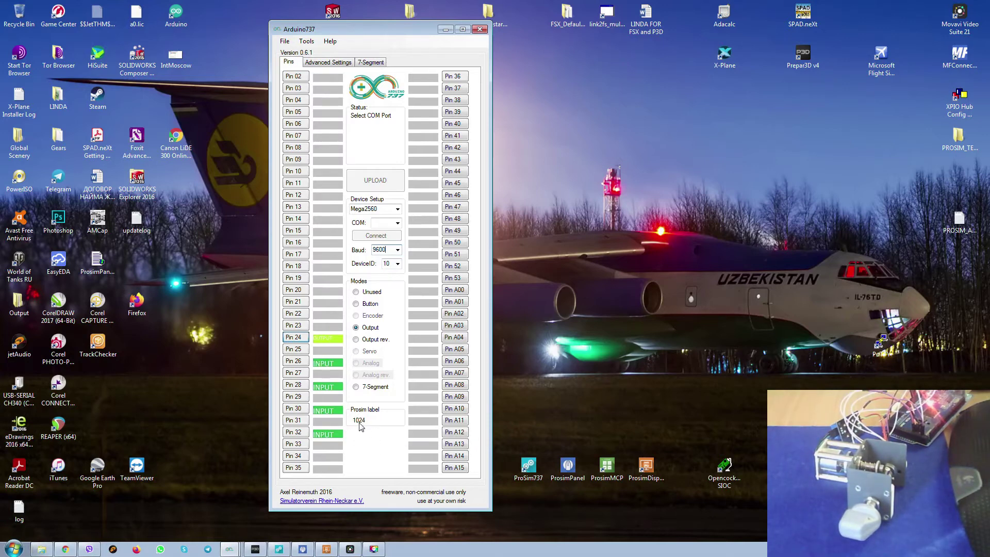
click(295, 362)
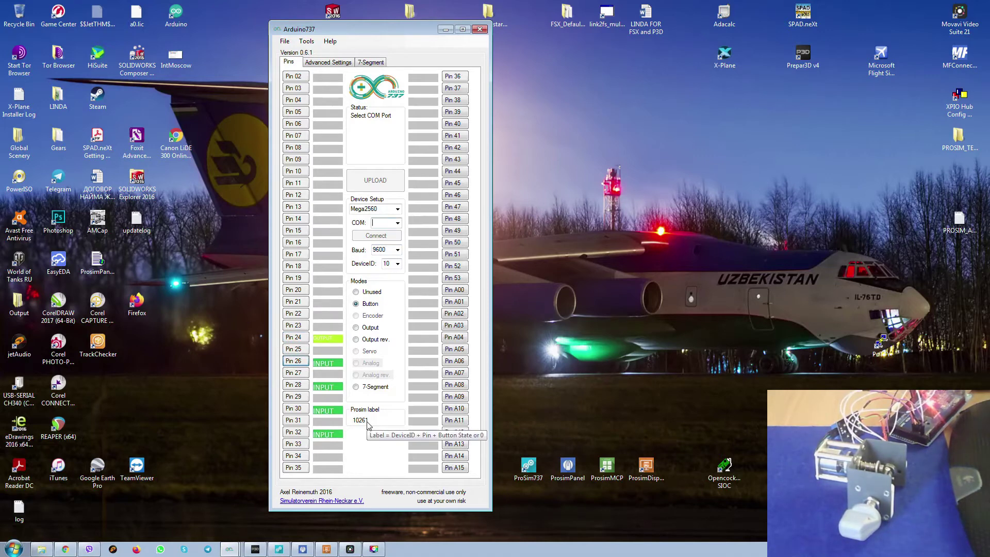
click(295, 388)
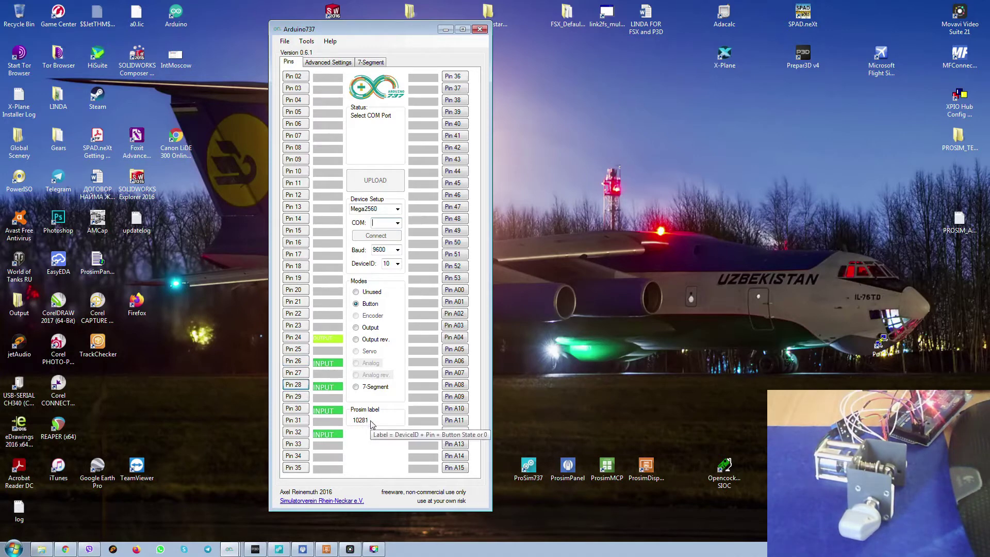
click(295, 409)
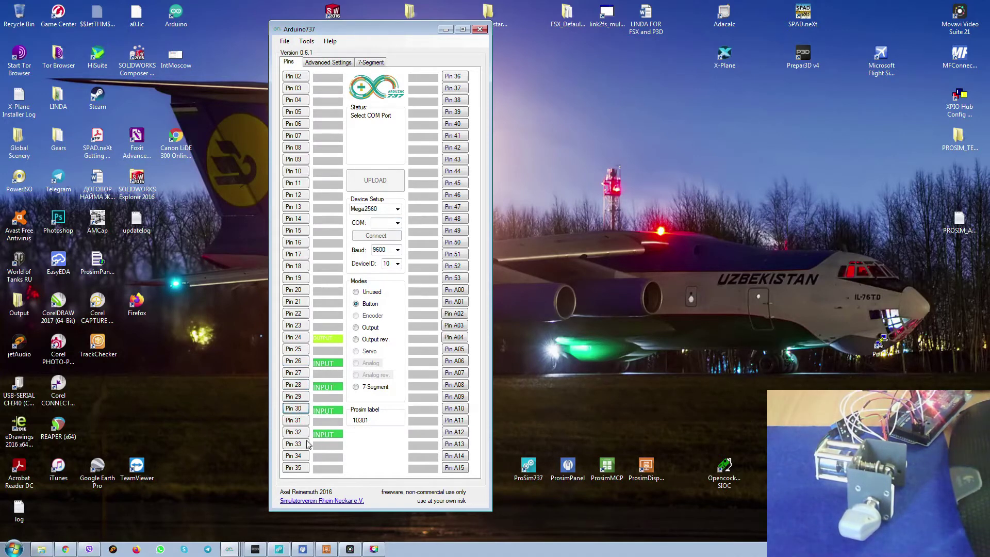
click(295, 432)
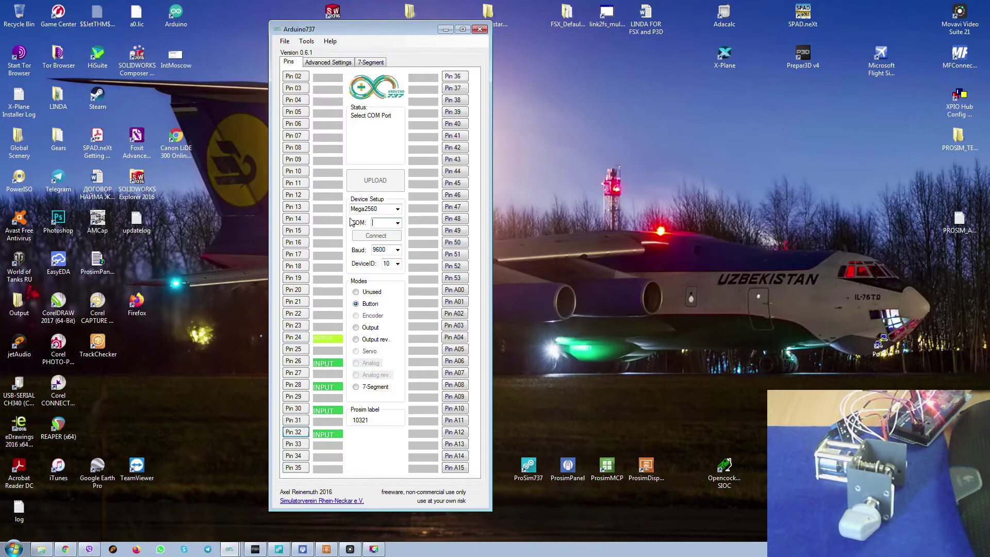
Step: Try connecting the configurator on COM24 and dismiss the access-denied error
click(398, 222)
click(393, 233)
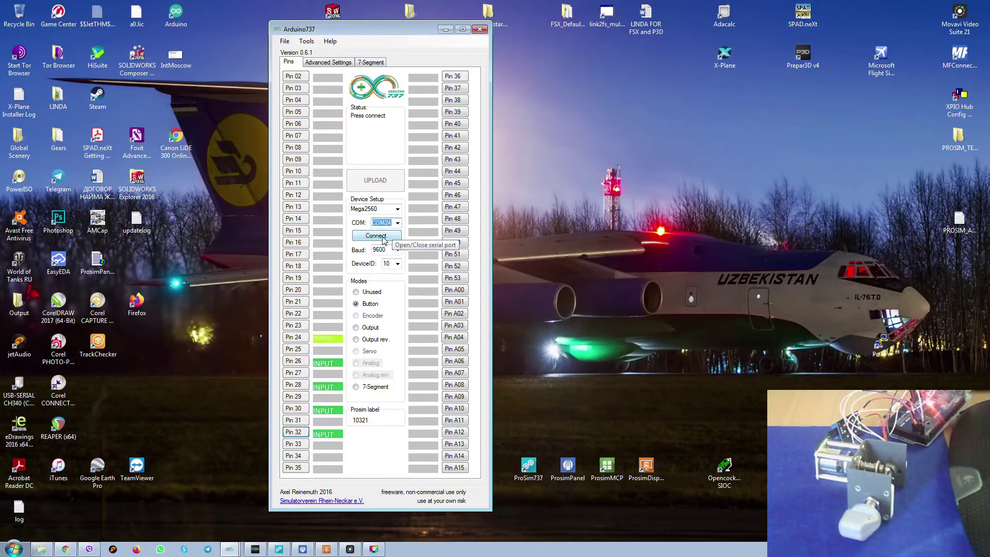
click(383, 238)
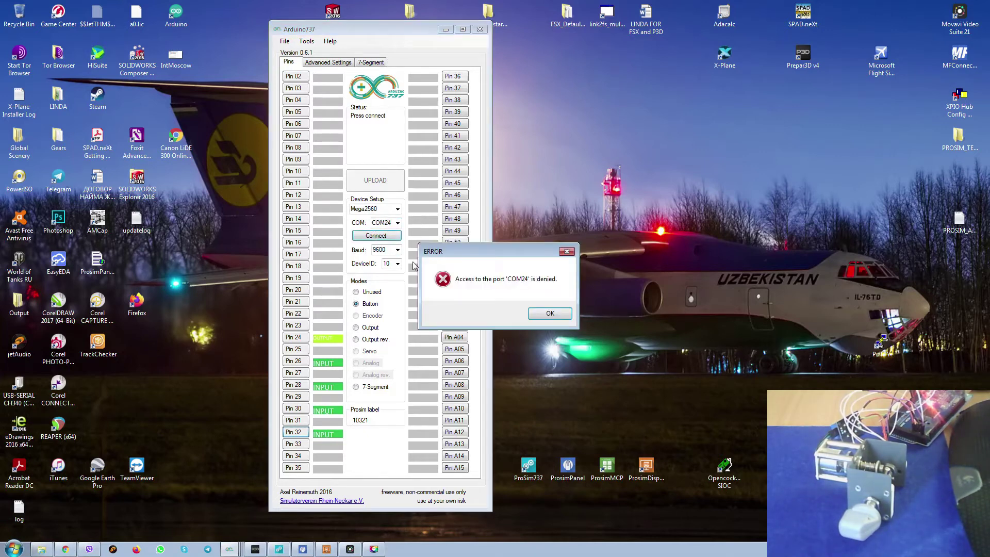
click(548, 316)
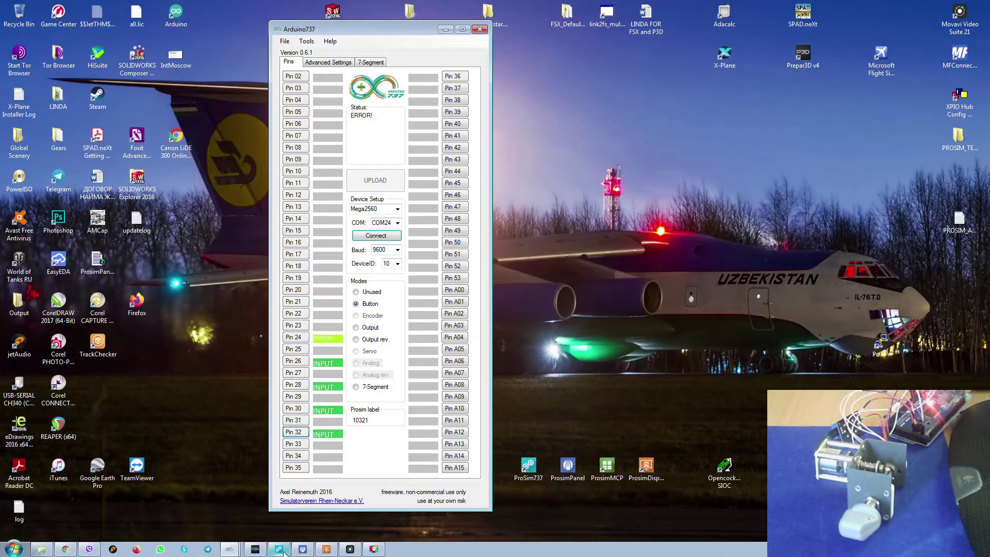
Step: Close all Arduino737 windows and bring the ProSim737 System window back
click(230, 549)
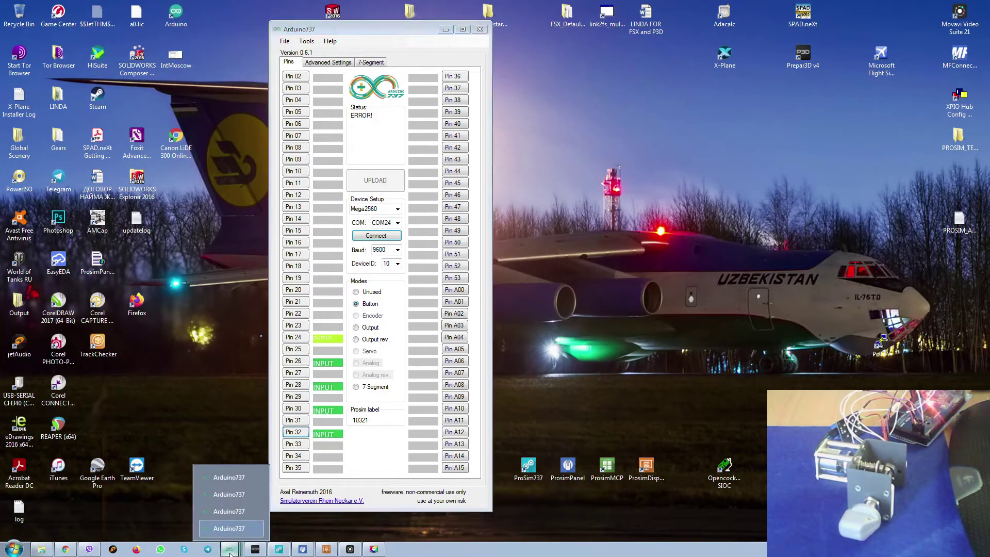
click(256, 478)
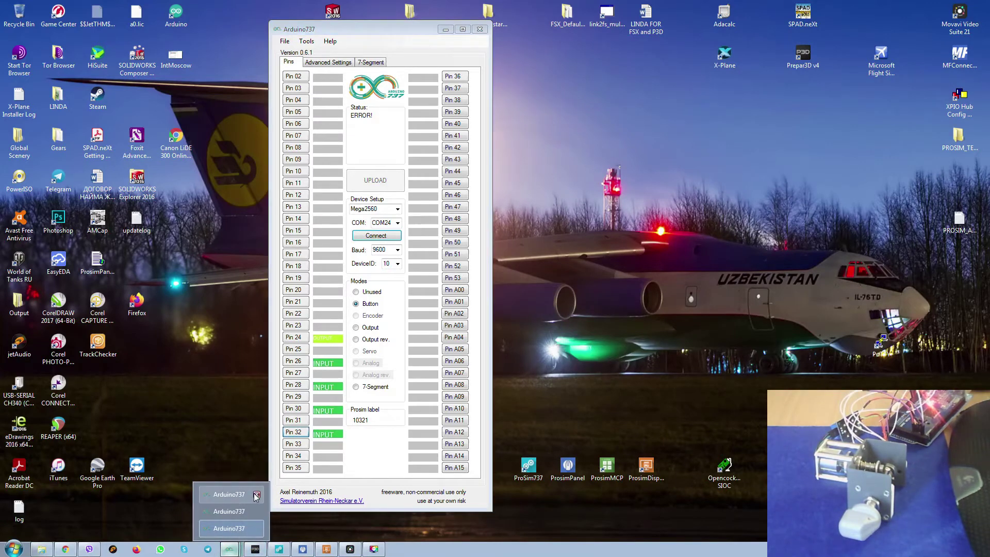
click(257, 495)
click(257, 512)
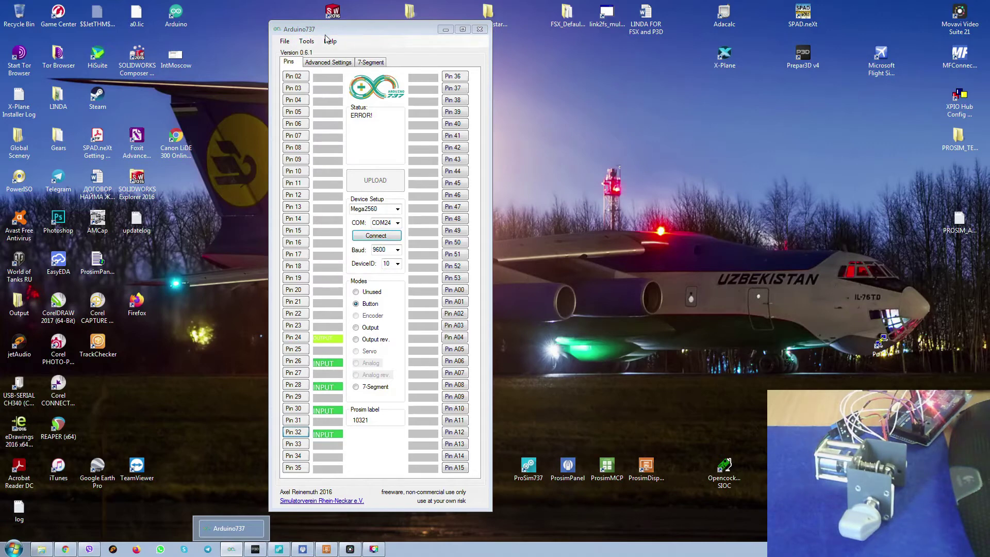
click(481, 30)
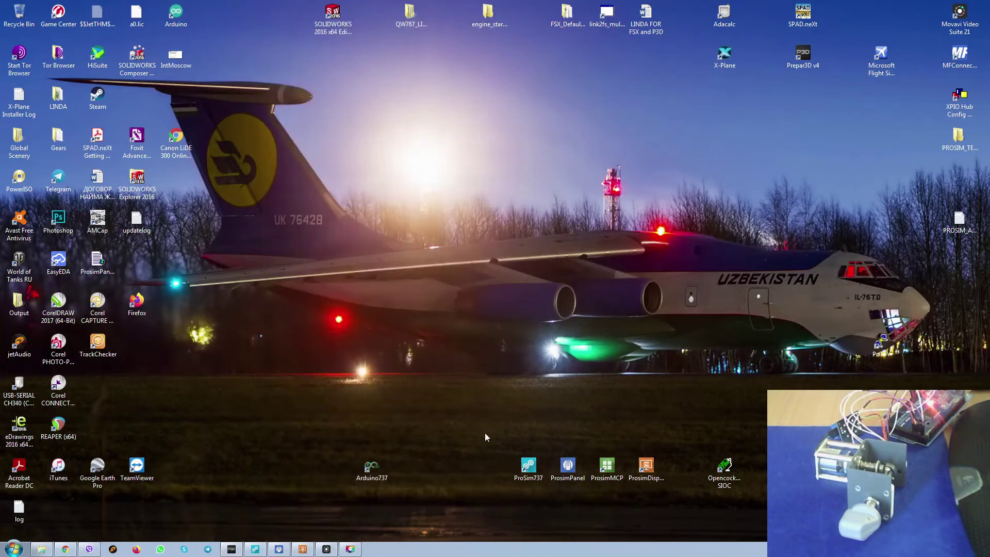
click(256, 549)
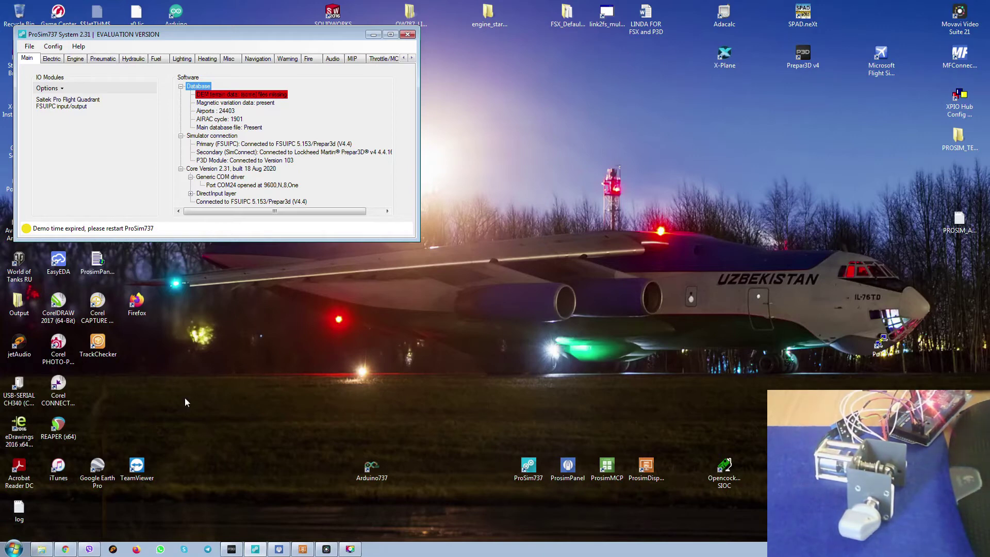
Step: Check Prepar3D and the ProSim737 Panel, open ProSim Display, and return to ProSim737 System
click(231, 549)
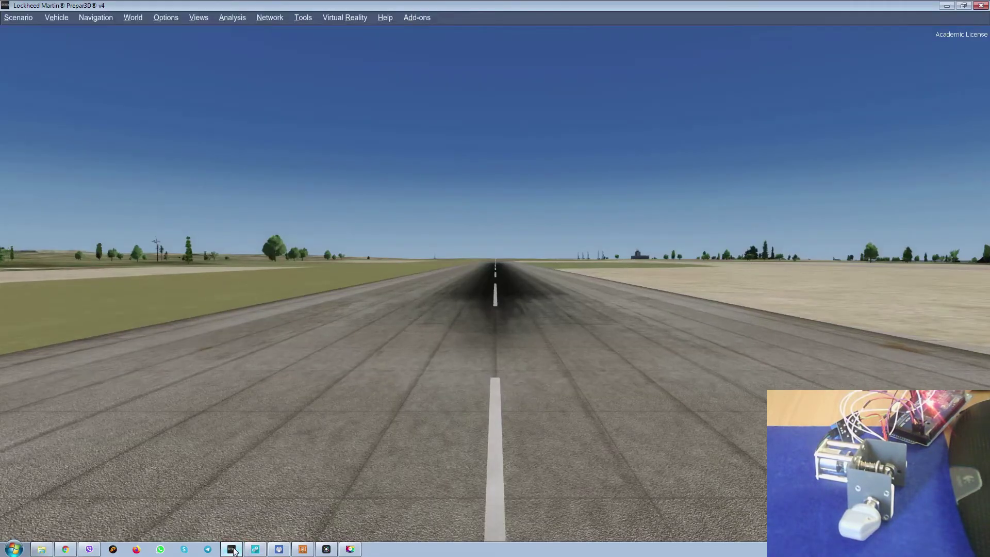
click(232, 549)
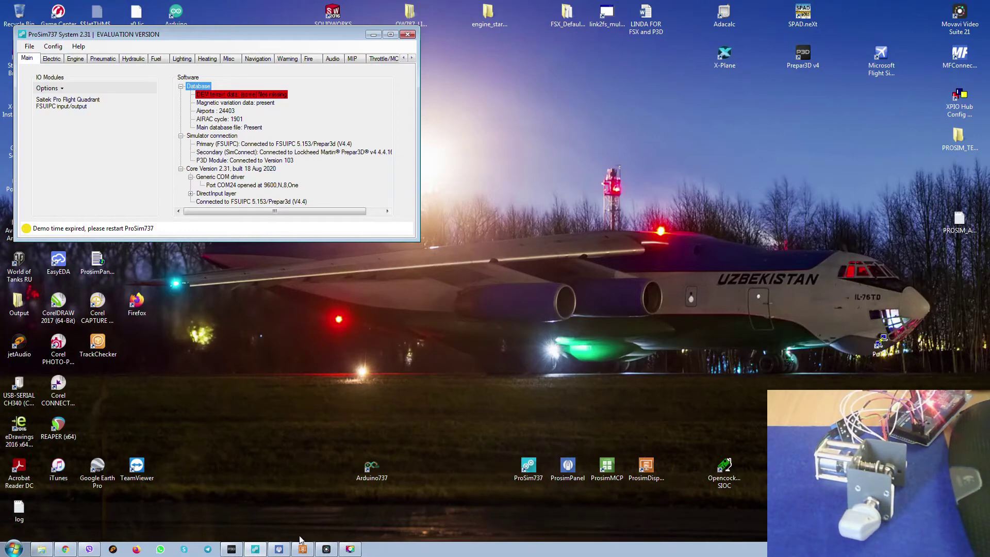
click(279, 550)
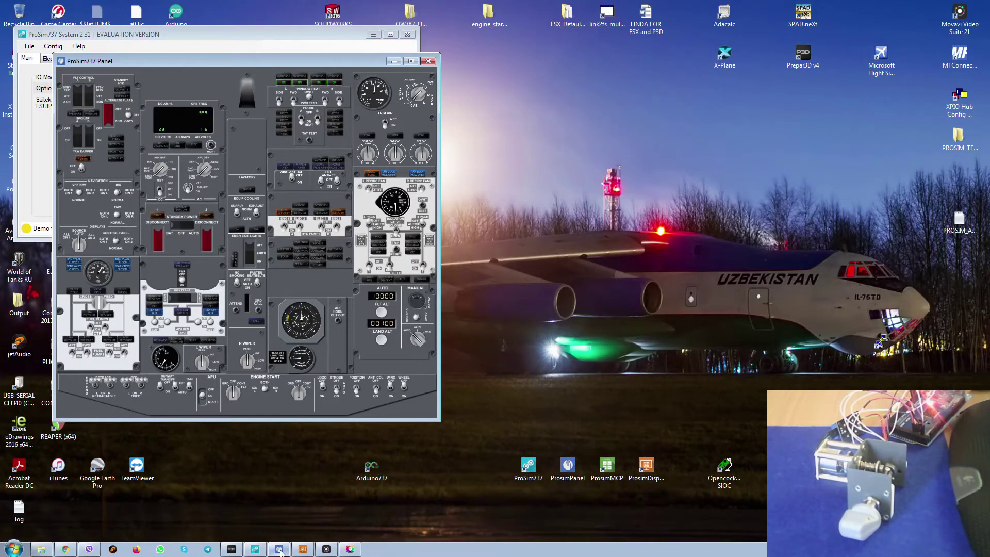
click(280, 549)
click(303, 550)
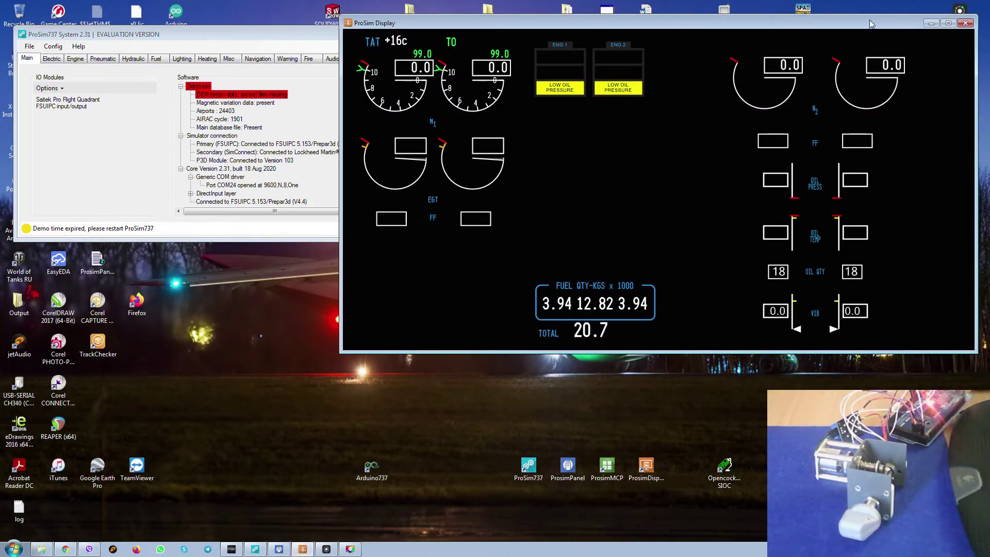
click(194, 225)
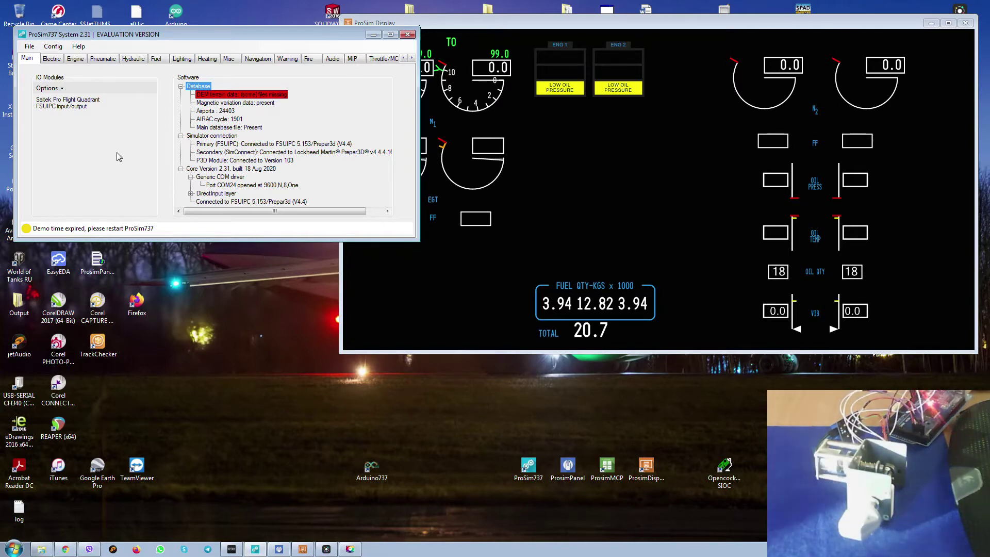
click(52, 46)
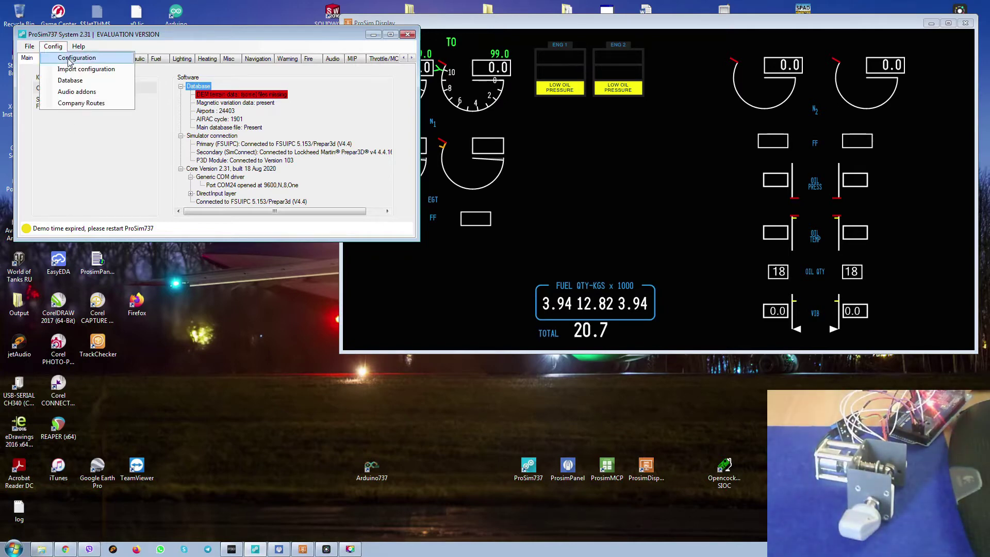
Step: Confirm the Generic COM port driver at 9600 baud, then view the Combined config list
click(69, 58)
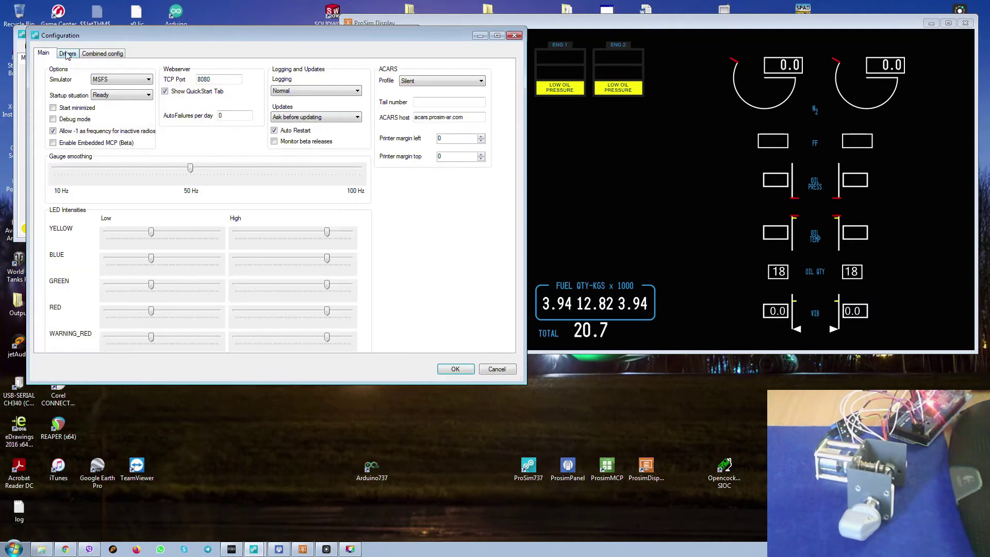
click(67, 54)
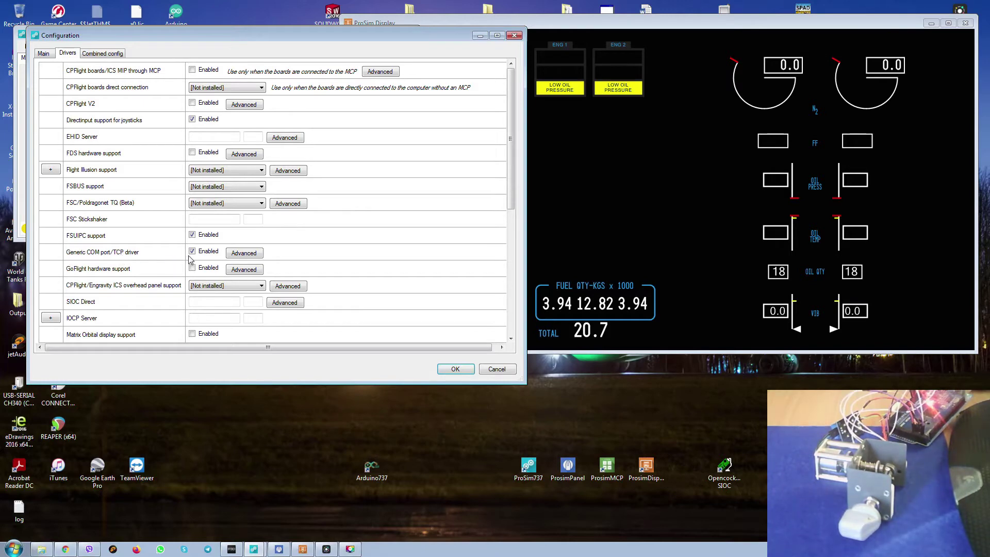
click(244, 253)
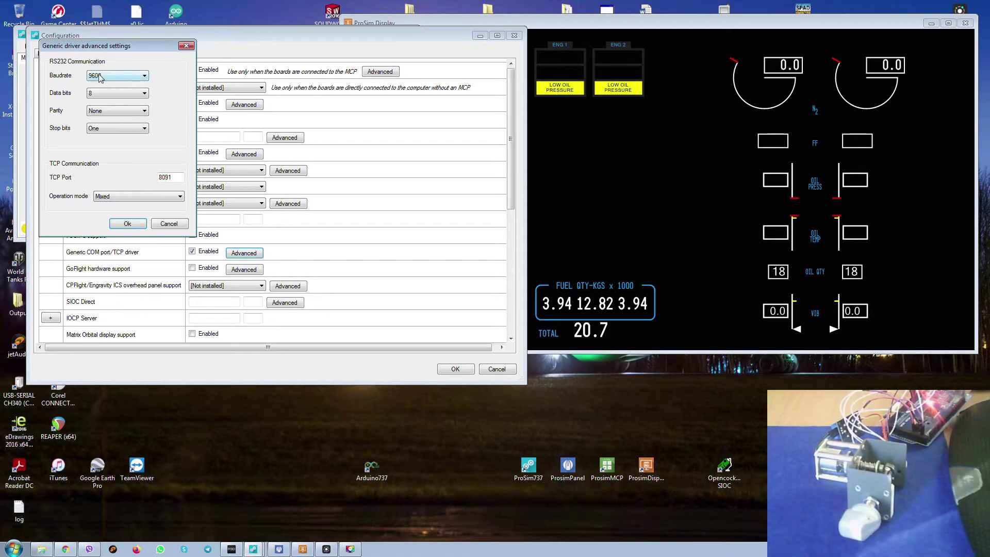
click(133, 225)
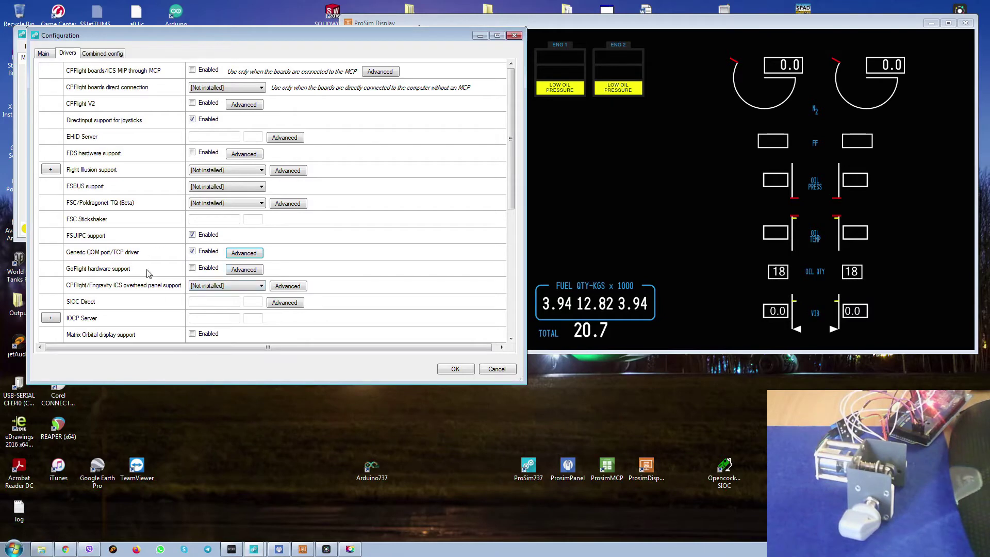
click(103, 53)
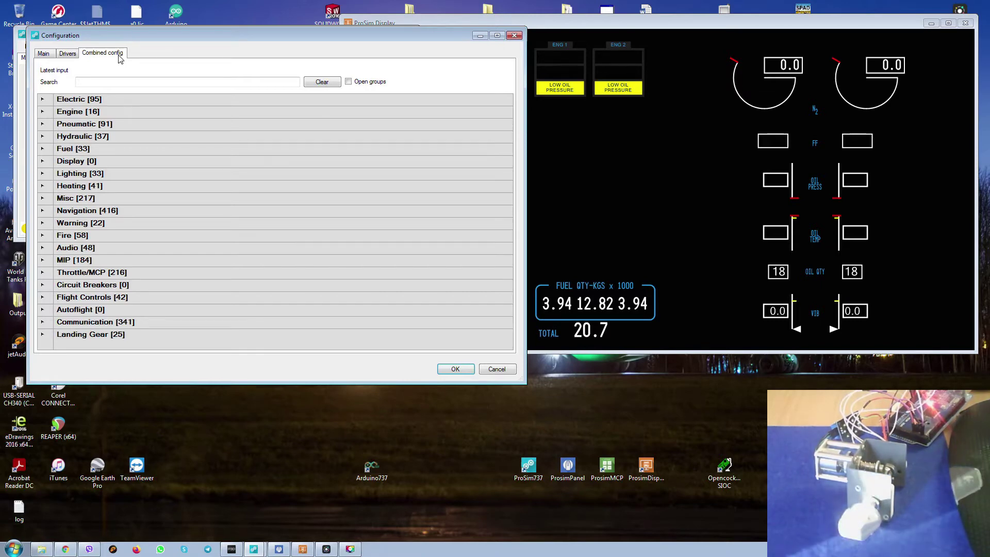
Step: Verify Start 1 Off, GRD, CONT, FLT on COM24 with codes 10281, 10261, 10301, 10321
click(43, 124)
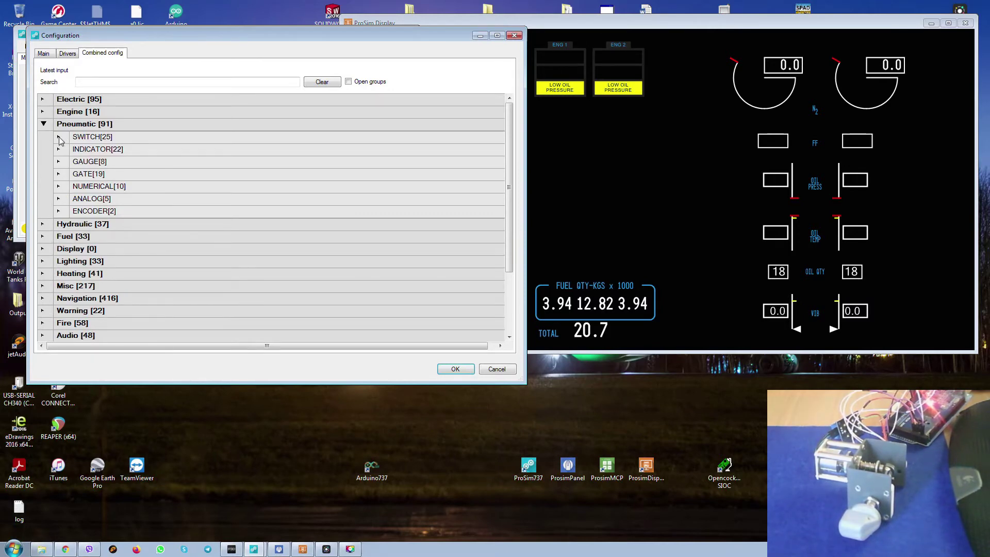
click(59, 137)
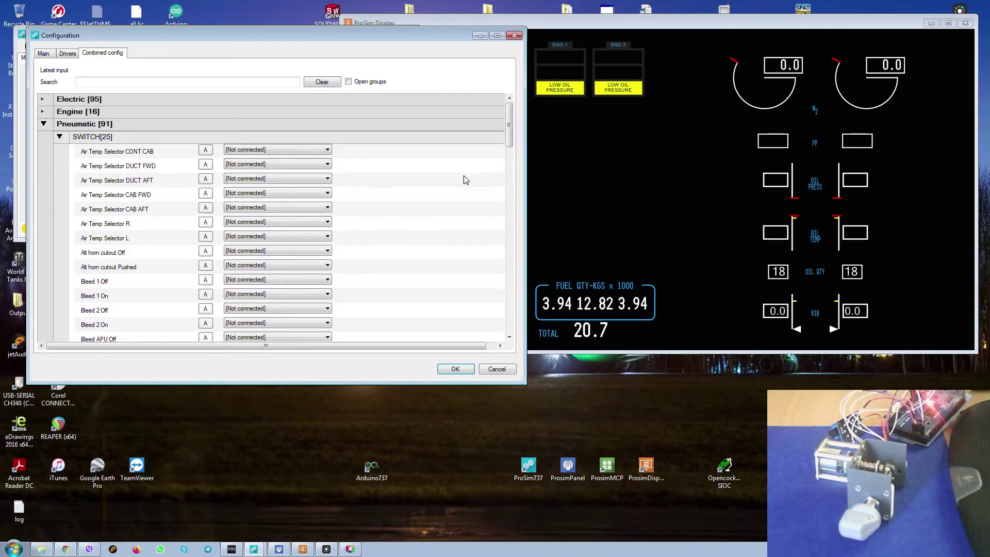
drag(508, 116, 509, 256)
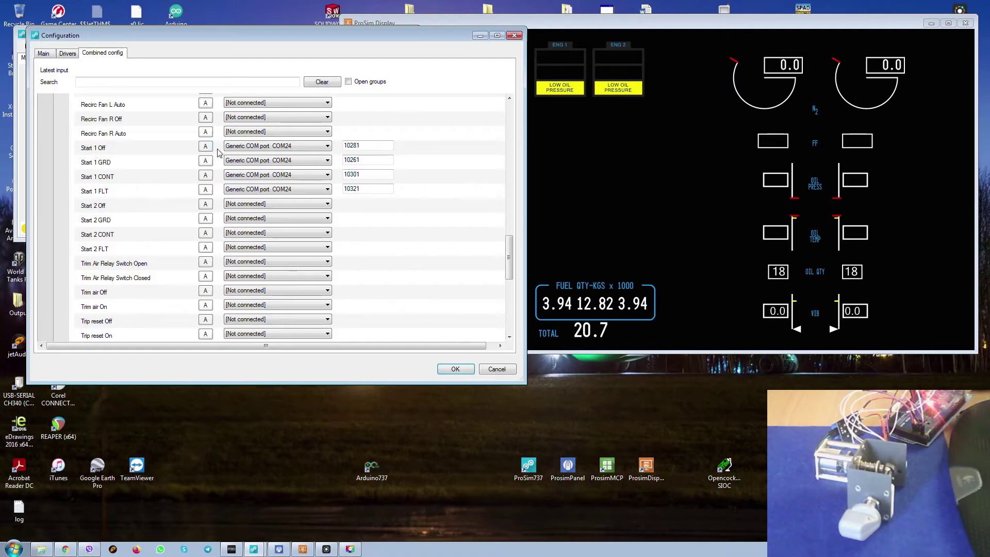
click(286, 147)
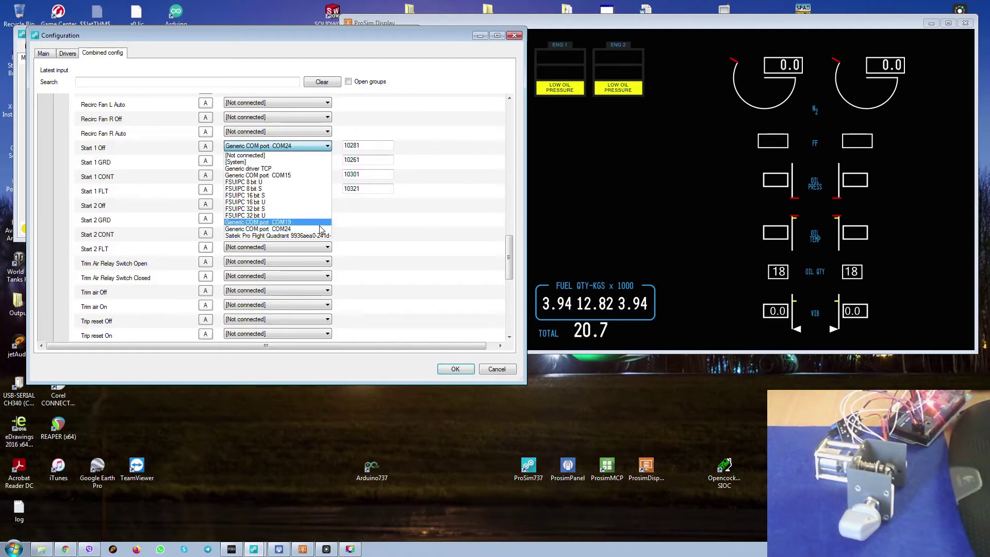
click(283, 229)
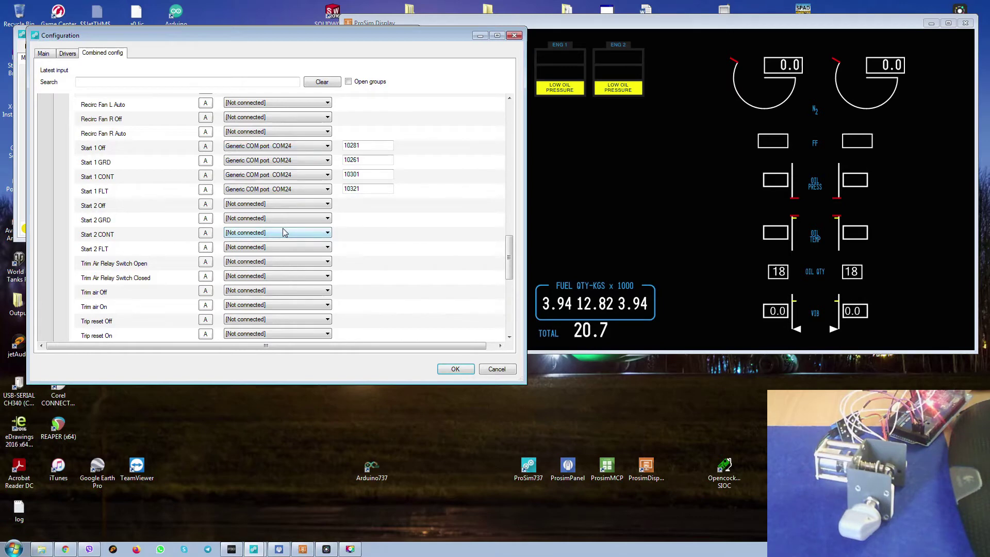
click(370, 145)
click(371, 160)
click(364, 175)
drag(508, 258, 510, 128)
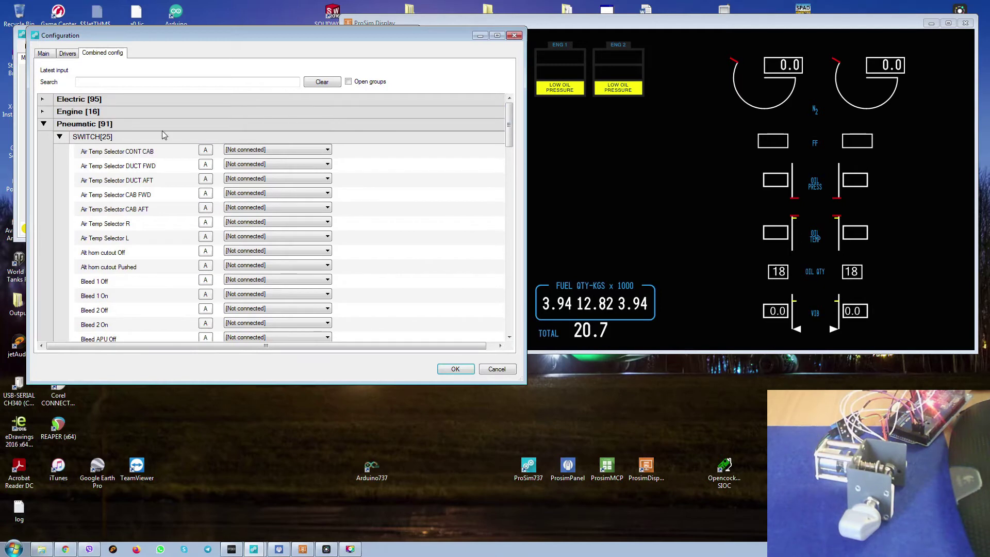
Step: Link the Pneumatic GATE Starter 1 solenoid to COM24 with code 1024
click(60, 137)
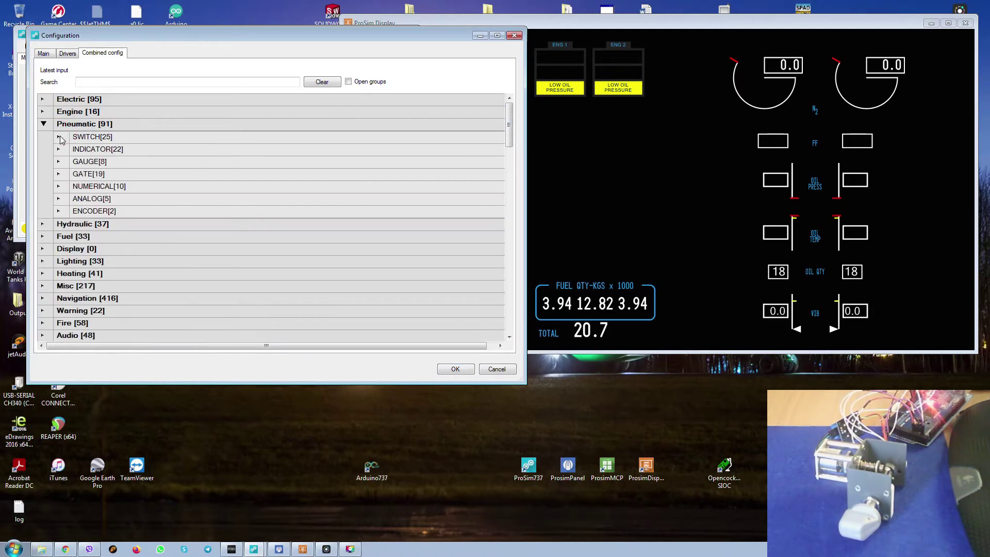
click(59, 175)
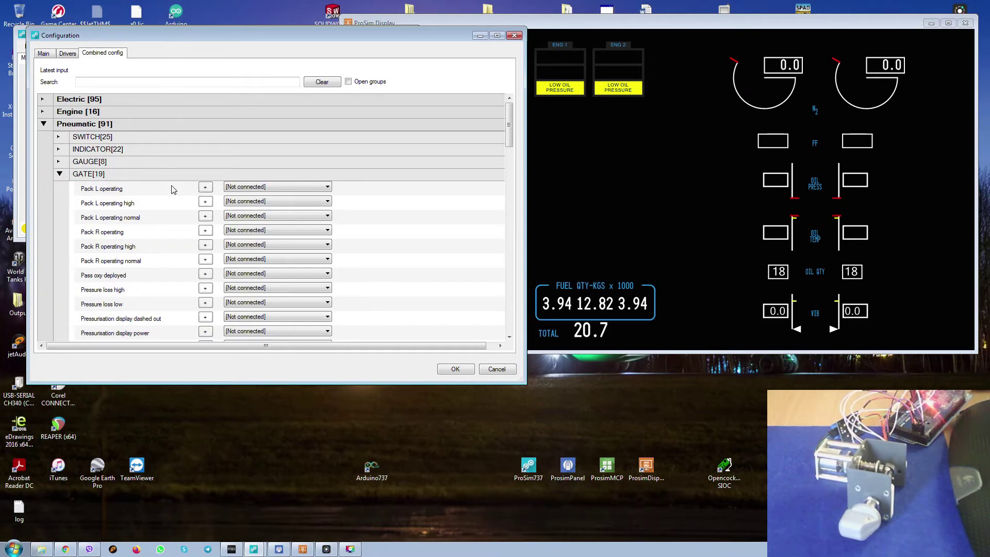
drag(509, 132, 510, 171)
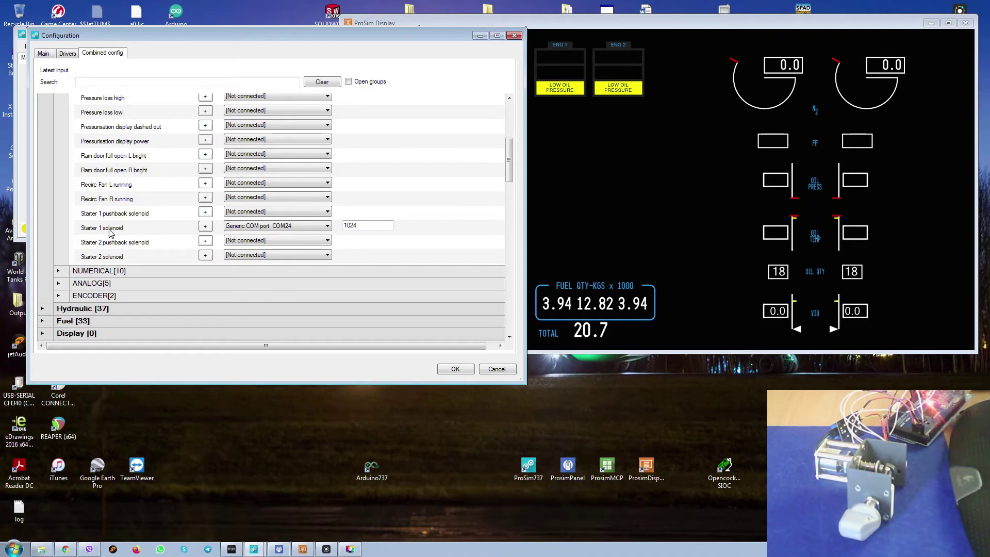
click(316, 229)
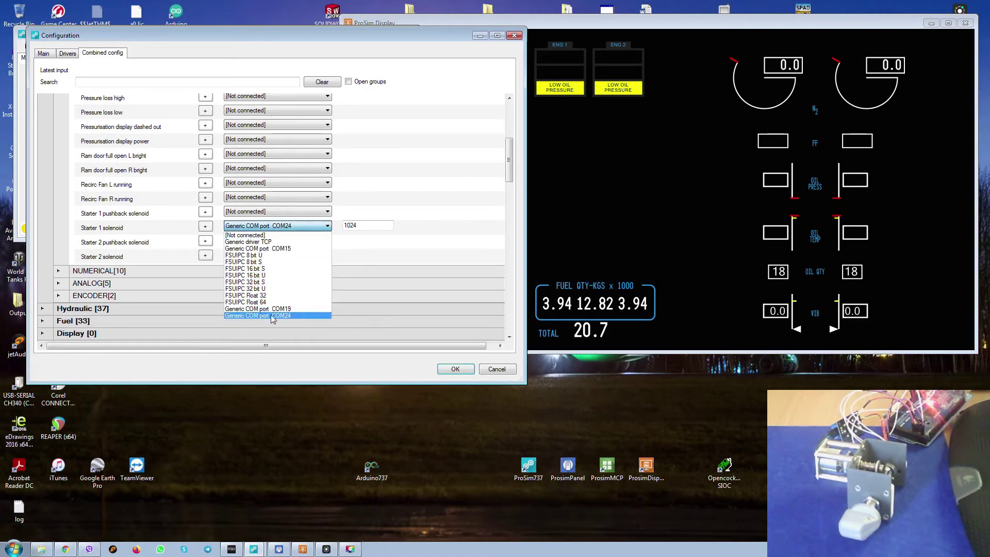
click(289, 316)
click(367, 226)
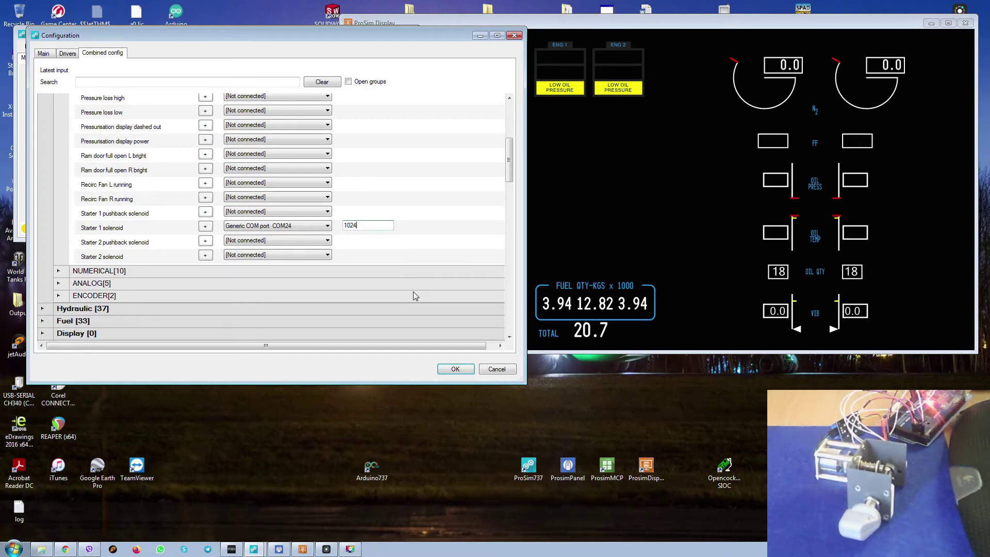
Step: Collapse the GATE and Pneumatic groups and close the configuration with OK
drag(509, 157, 518, 125)
scroll(366, 140, up, 3)
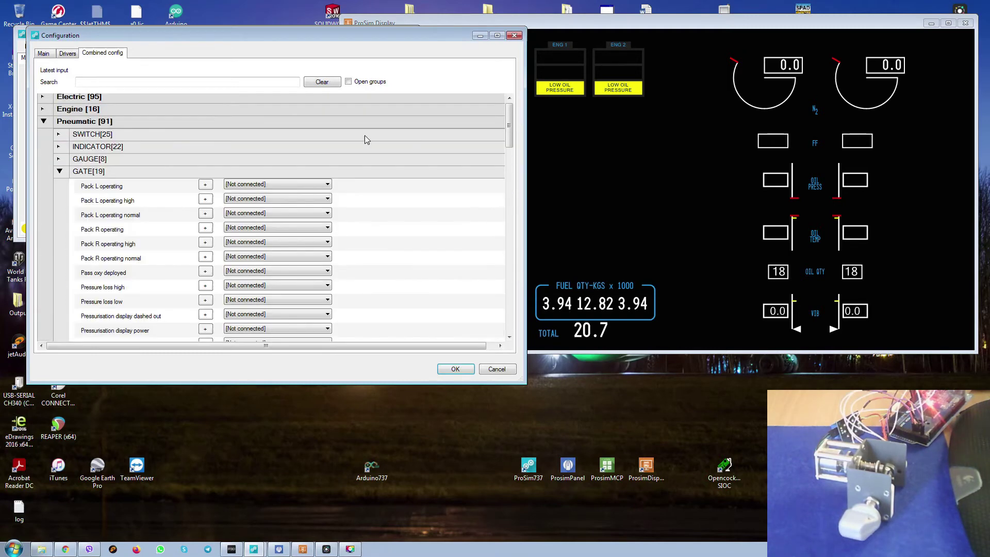
click(59, 172)
click(44, 122)
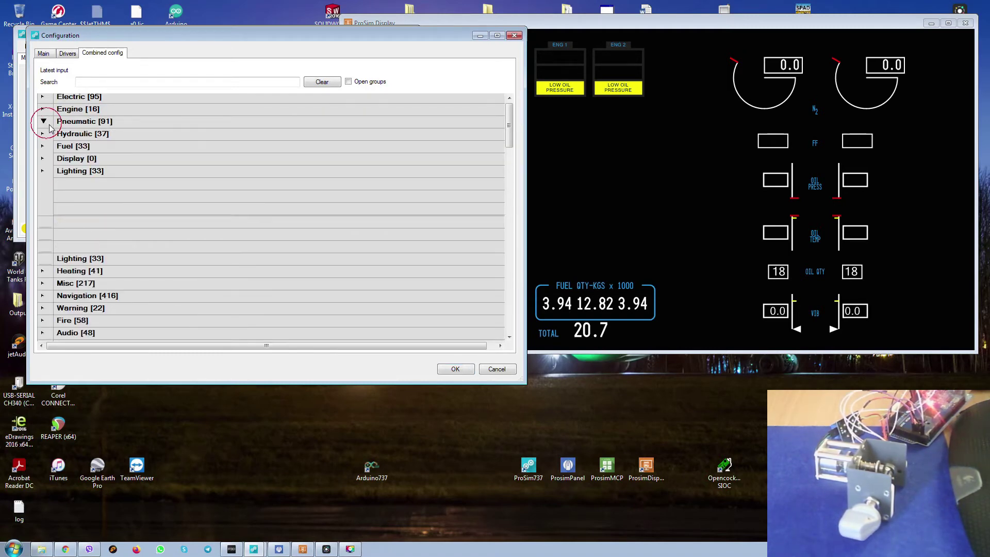
click(454, 370)
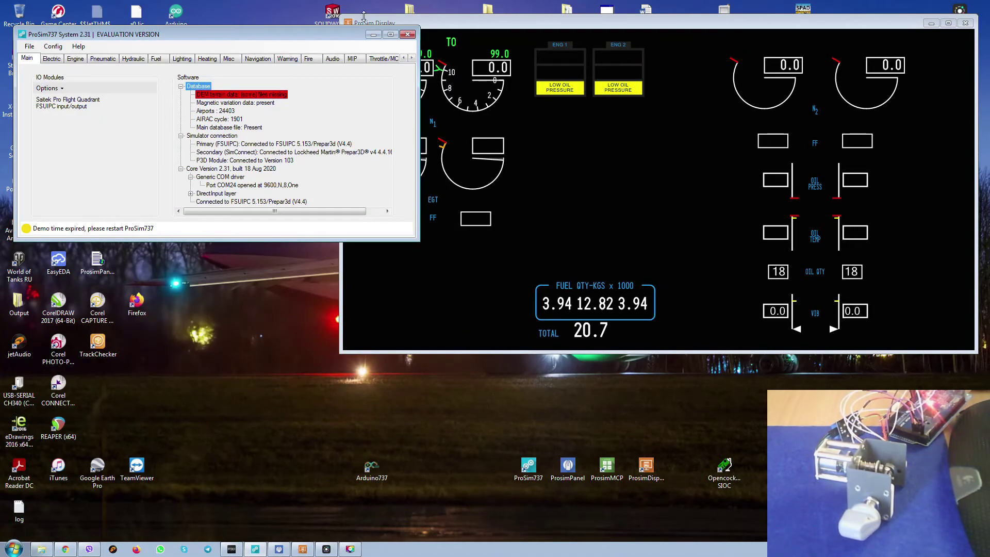
Step: Minimise the System window, launch the ProsimPanel overhead panel, and flip the L PACK switch
click(375, 36)
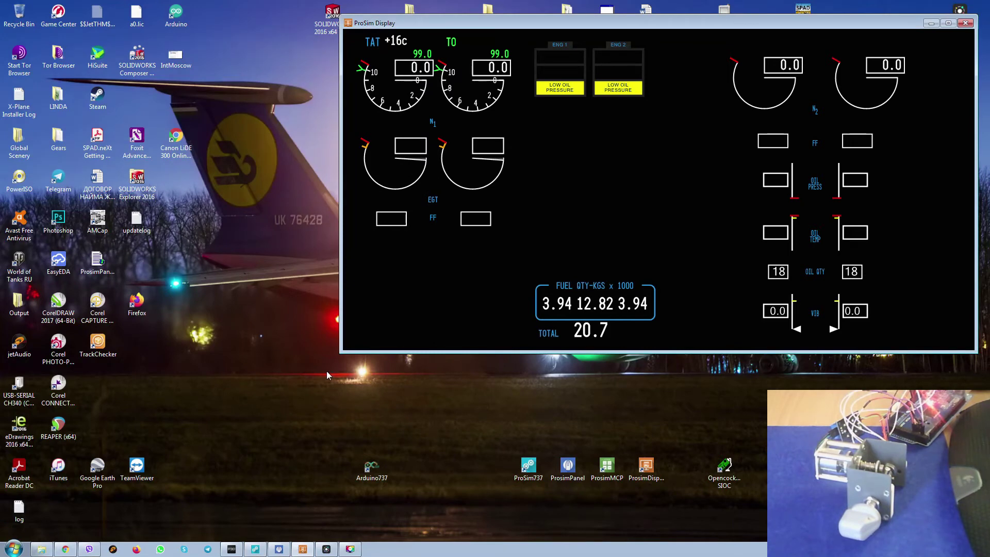
click(567, 466)
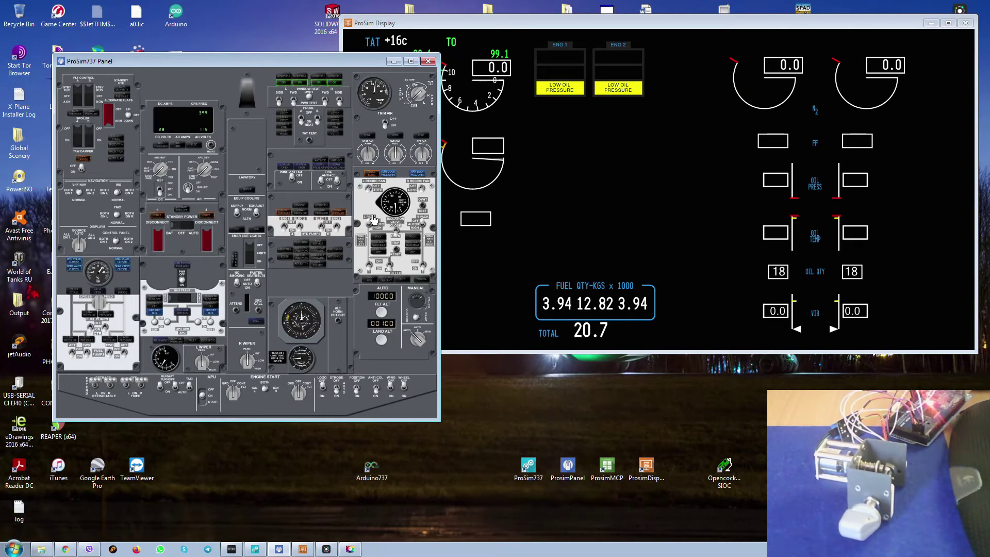
click(373, 218)
Step: Flip the R PACK switch and check the engine display as engine 1 spins up to N2 10.3
click(427, 213)
click(469, 330)
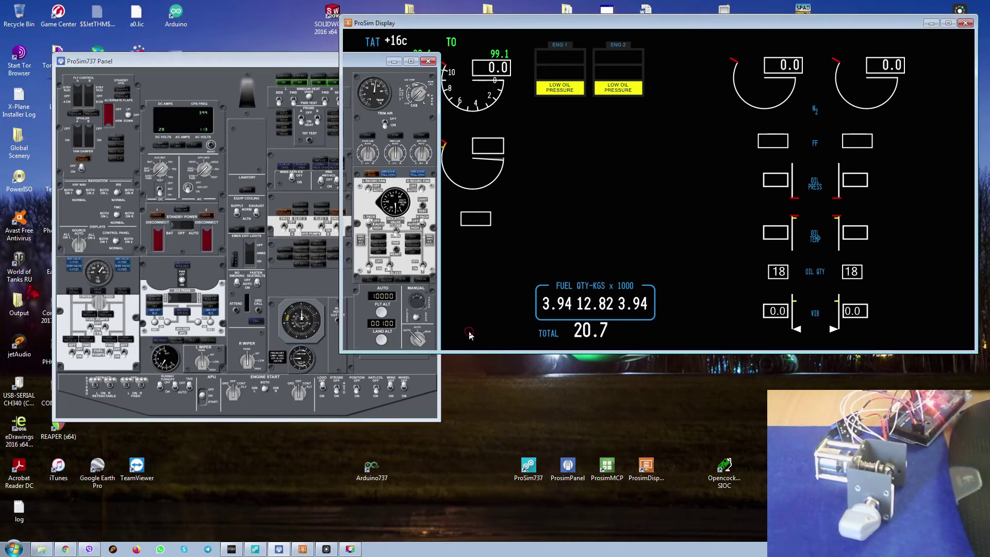
click(245, 407)
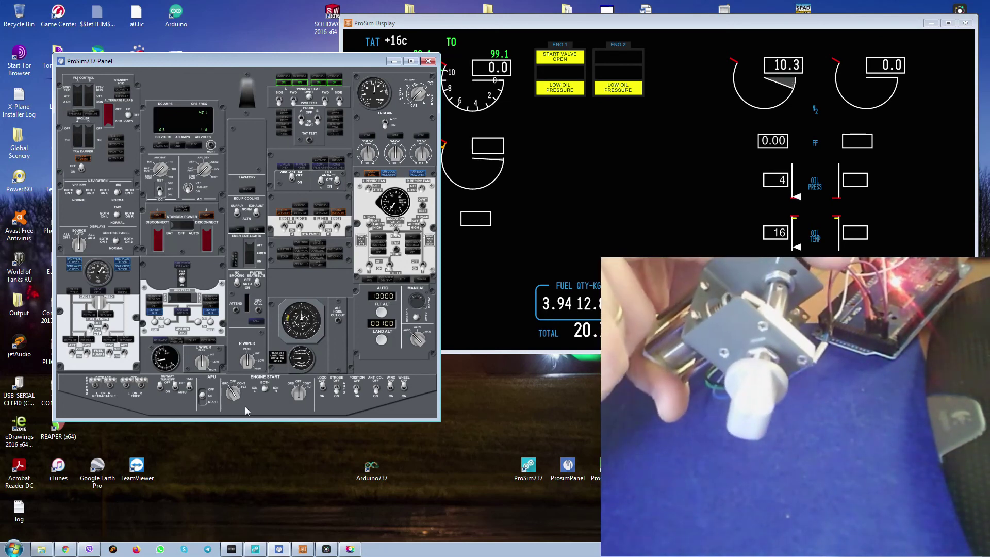
Step: Switch the panel window to Upper MIP and move it lower and to the left
right_click(236, 130)
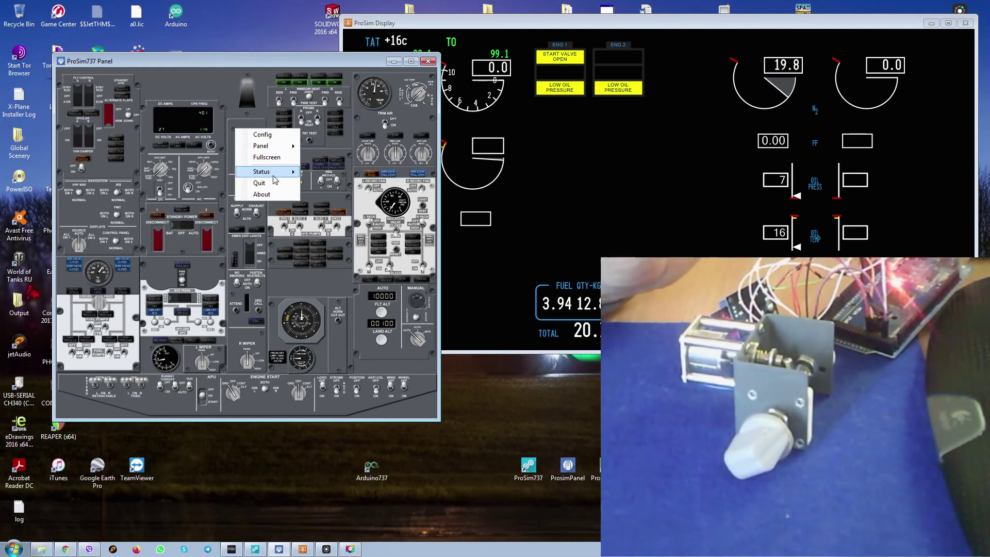
mouse_move(265, 146)
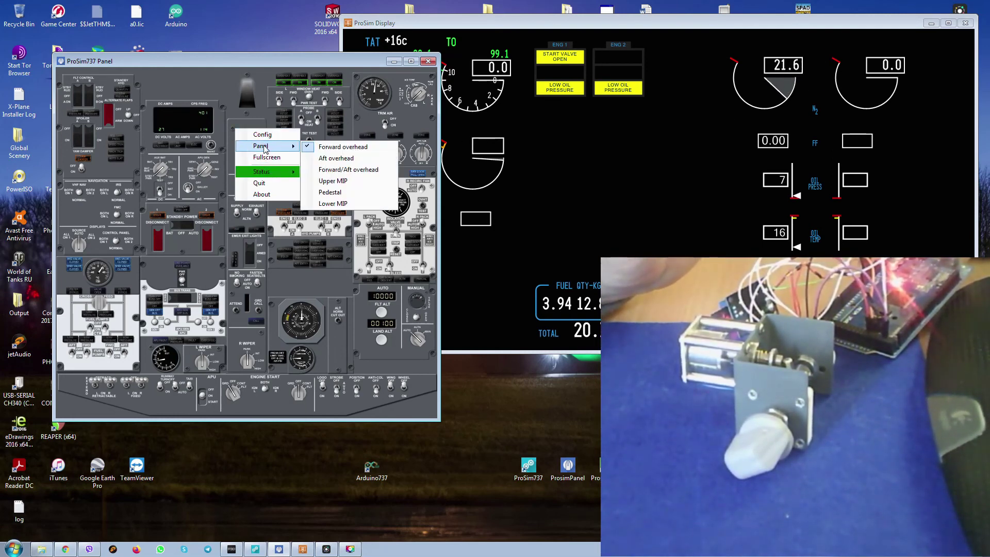
click(346, 181)
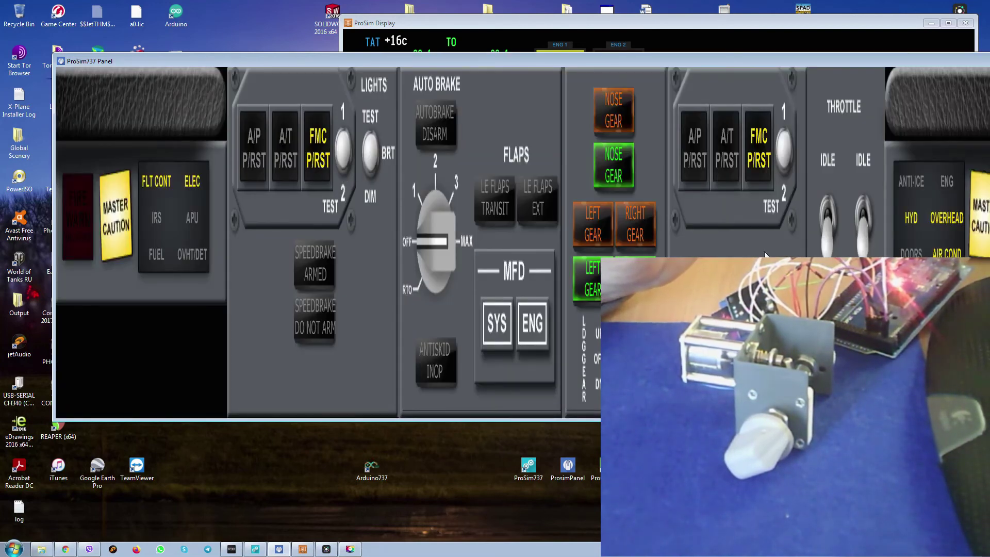
drag(763, 62, 725, 159)
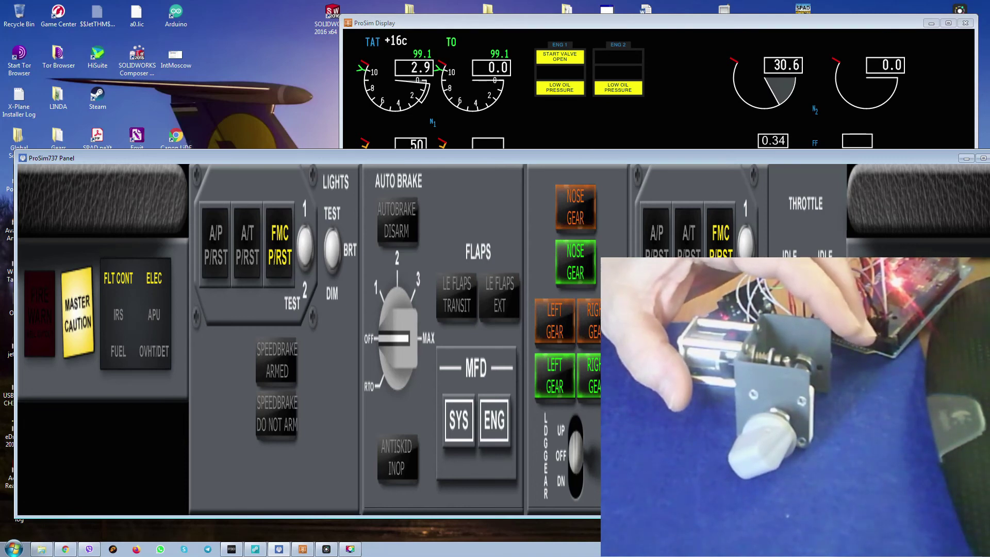
Step: Switch the panel window back to the Forward overhead view
right_click(473, 192)
mouse_move(502, 209)
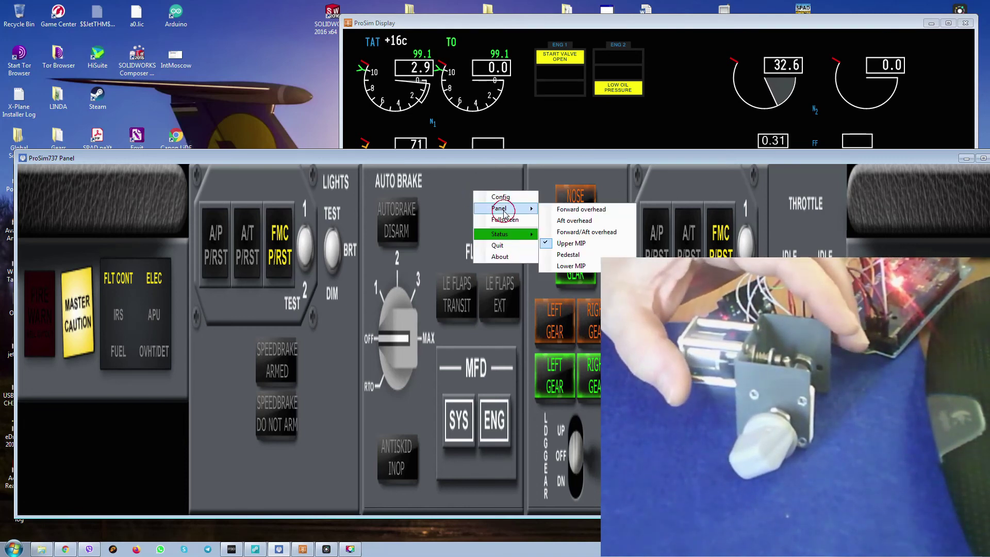
click(570, 209)
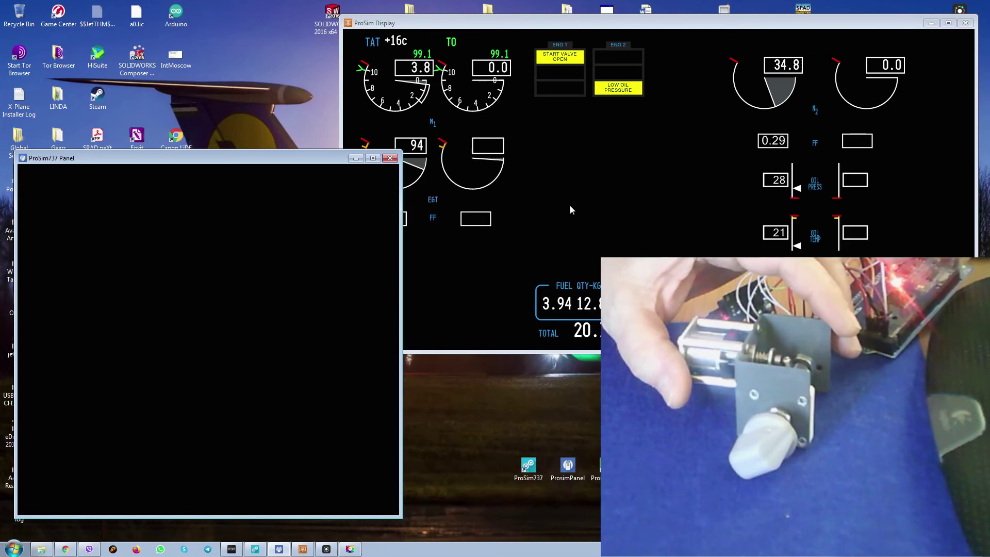